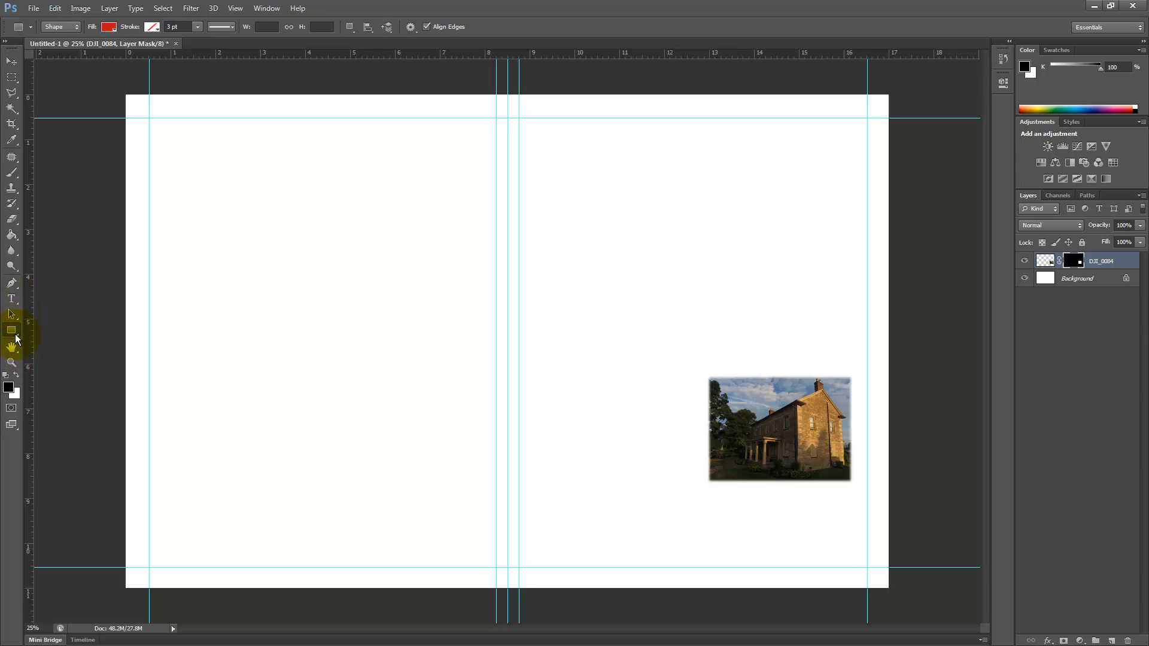
Step: Choose the Rectangle tool and set its shape fill to orange
left_click(12, 331)
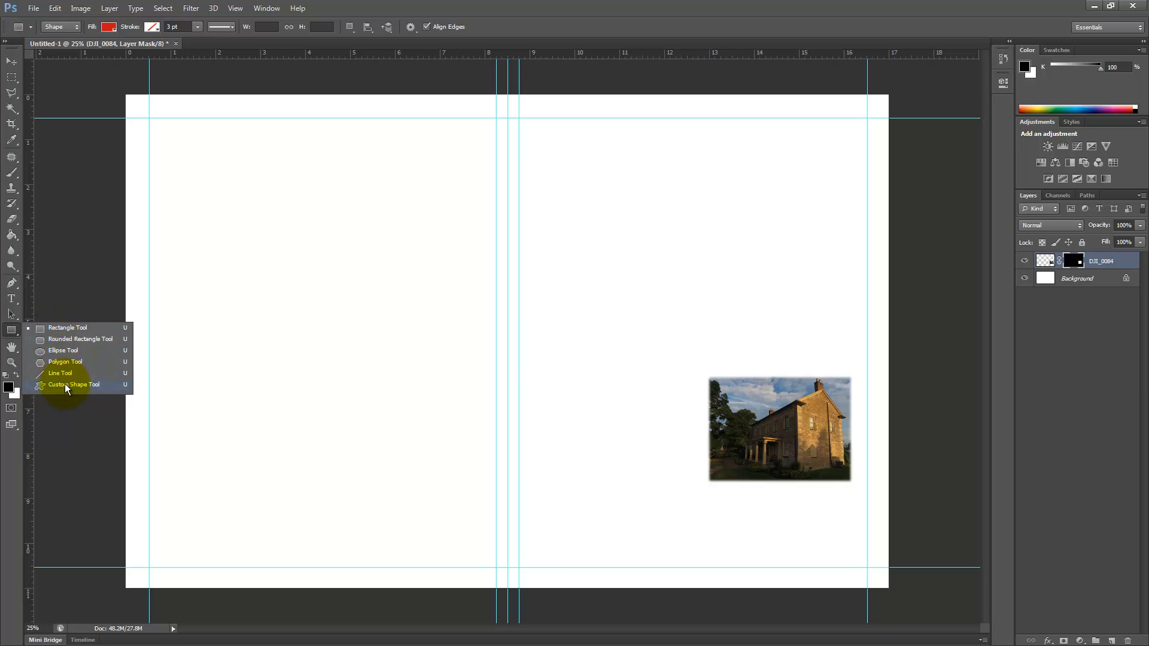
left_click(62, 329)
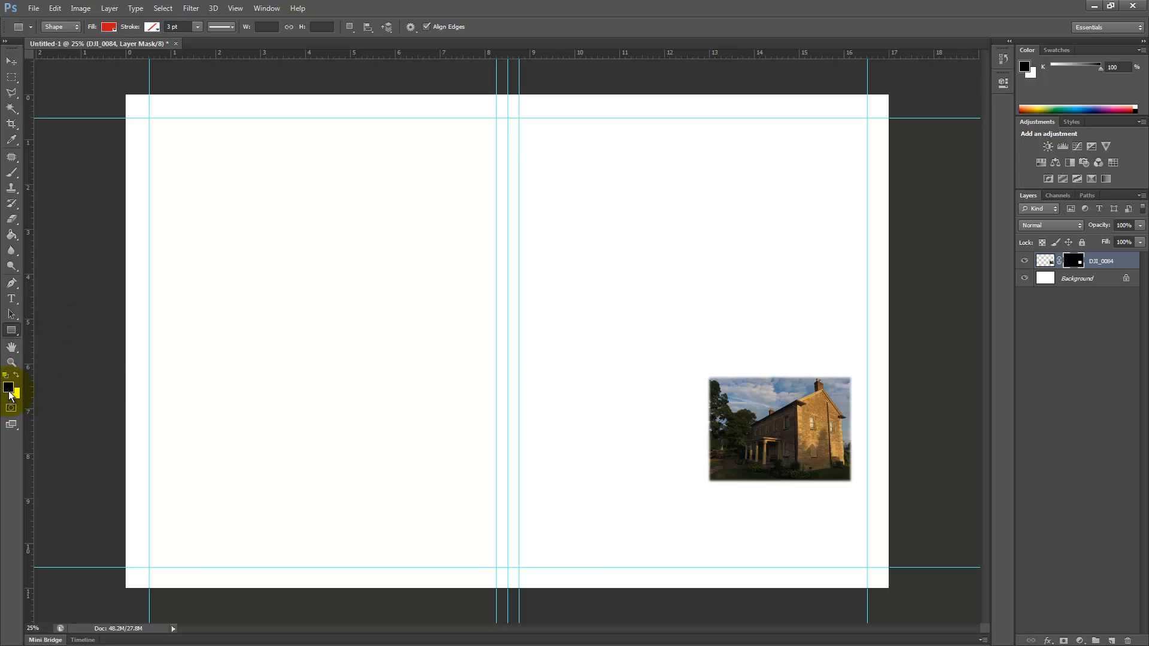
left_click(107, 29)
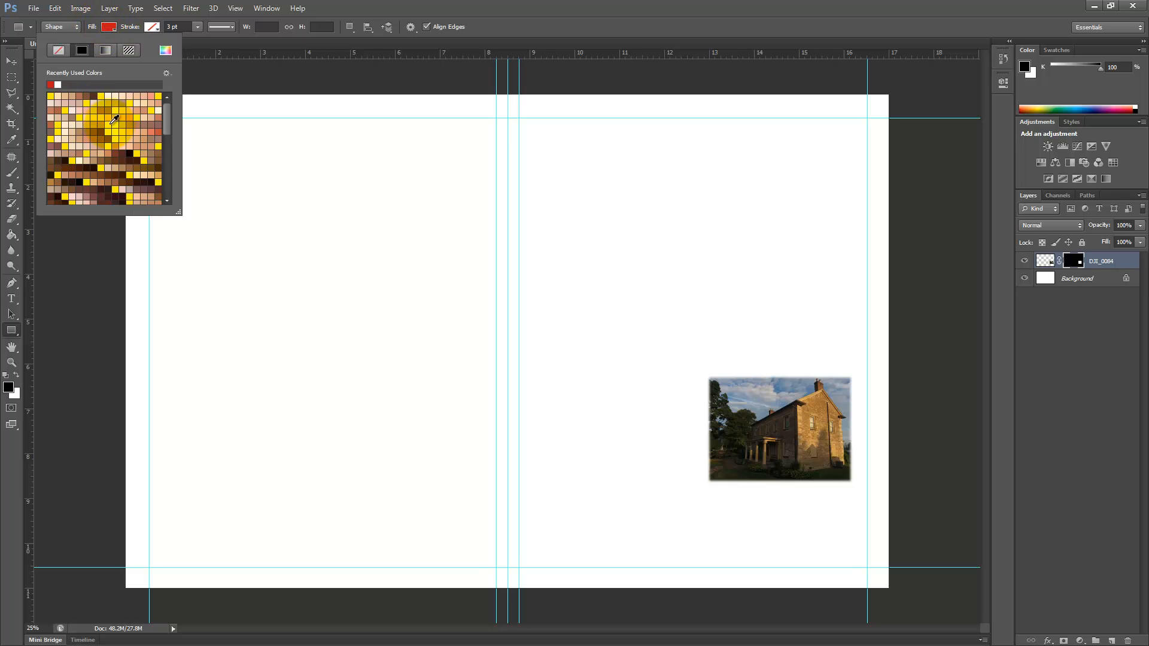
left_click_drag(169, 113, 180, 184)
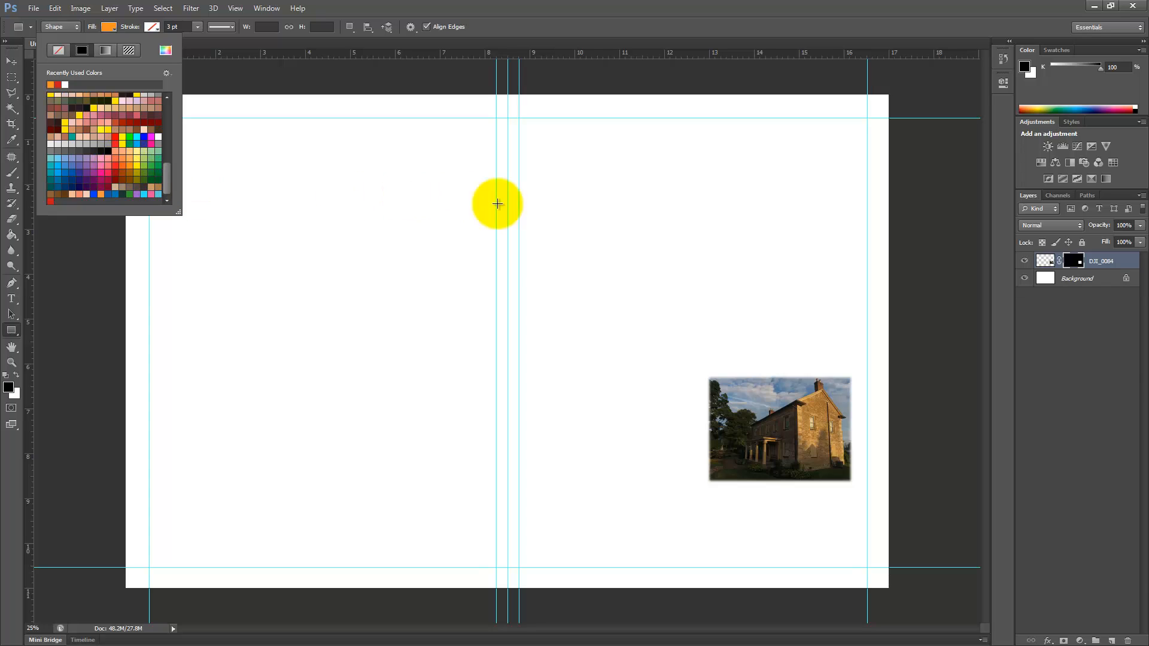
left_click(321, 77)
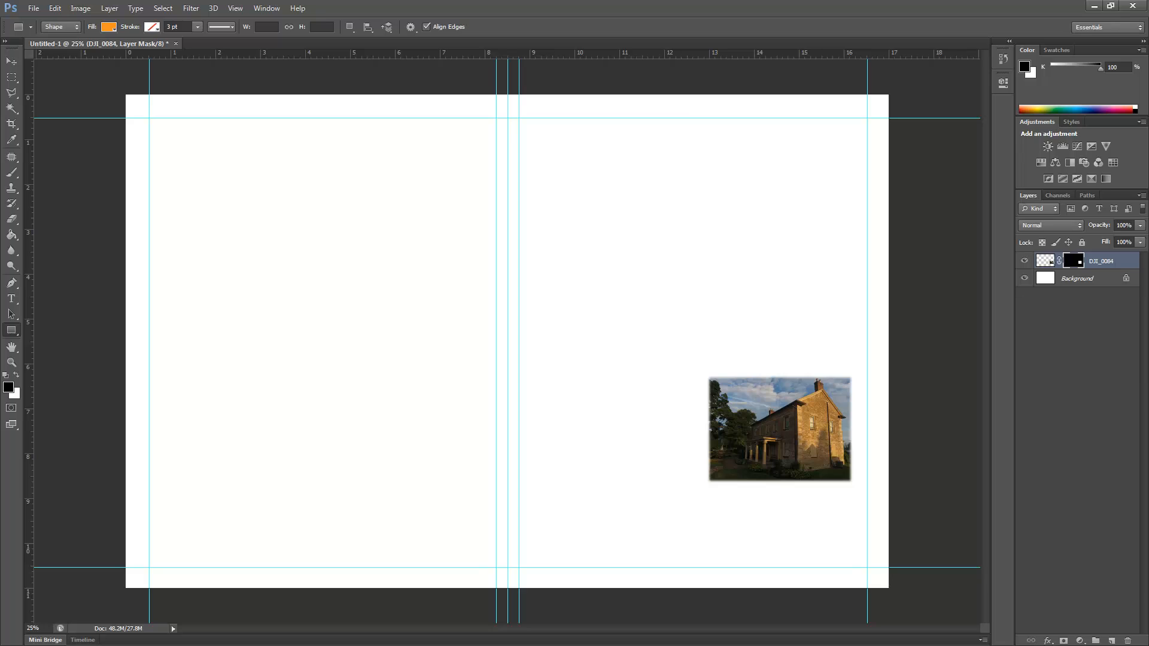
Step: Draw an orange rectangle about 1276 by 800 px in the upper part of the left-hand page
left_click(90, 334)
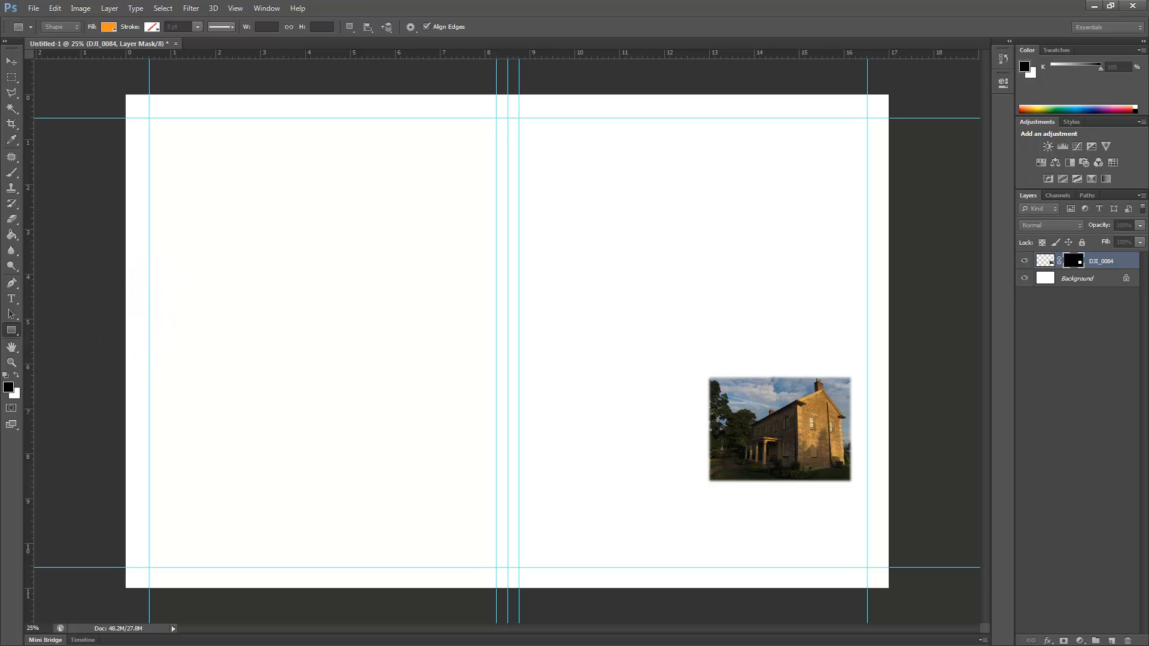
left_click_drag(0, 194, 238, 173)
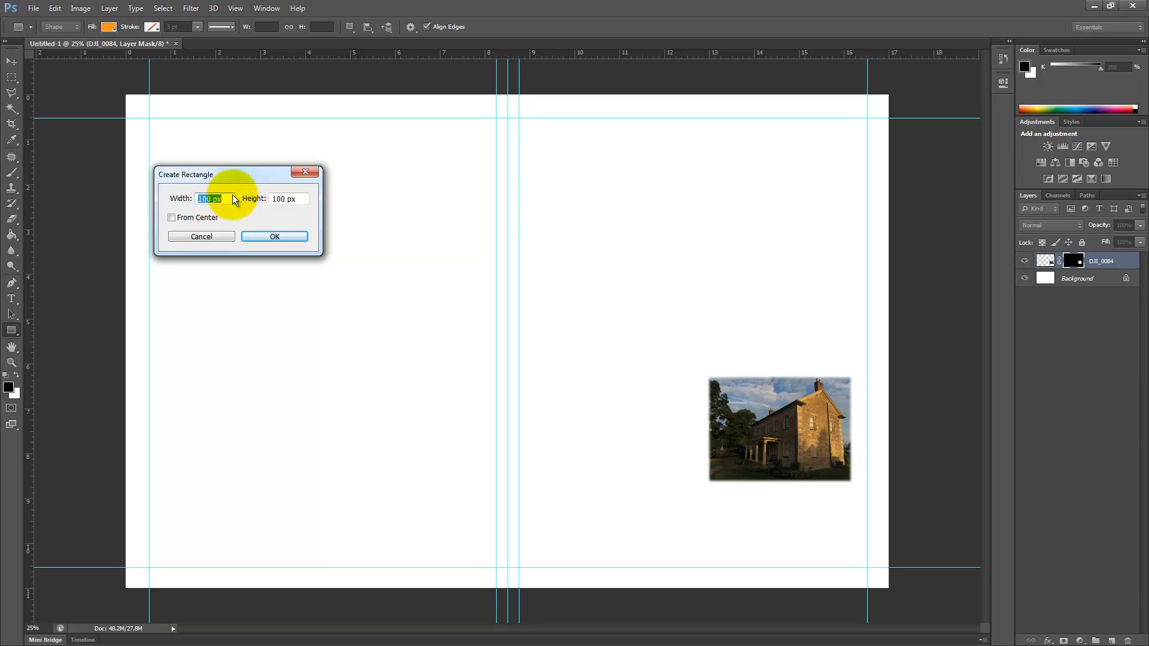
left_click(275, 237)
left_click_drag(187, 171, 368, 322)
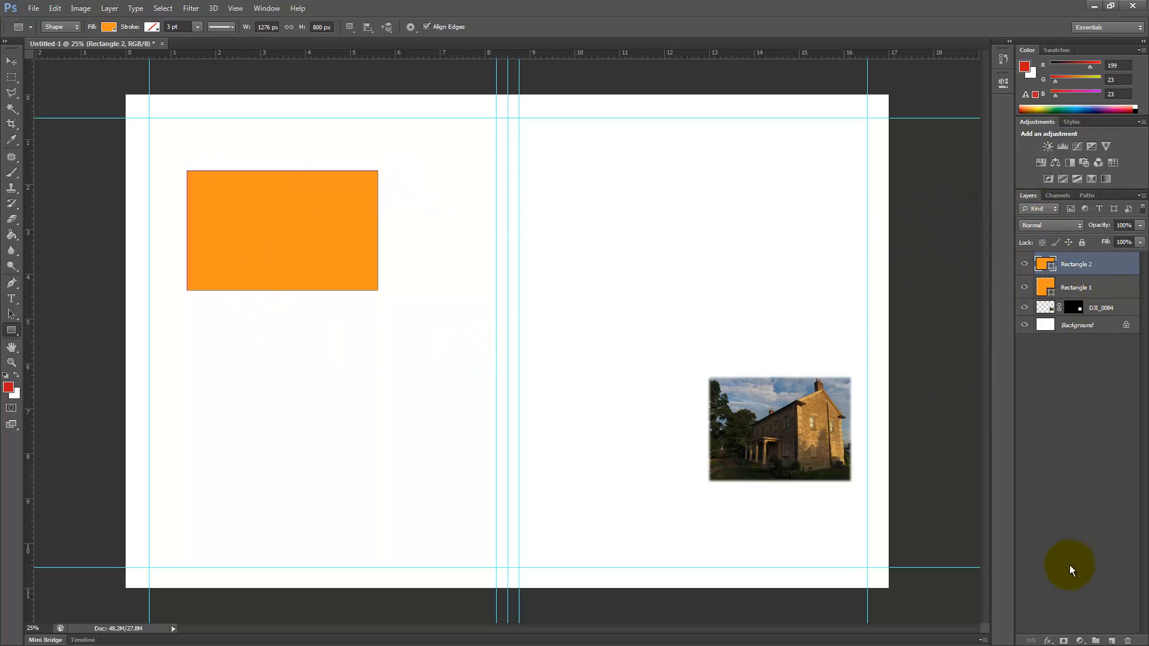
Step: Add a new layer and fill a rectangular marquee selection with the red foreground colour on the right-hand page, level with the orange rectangle
left_click(1112, 640)
left_click(11, 78)
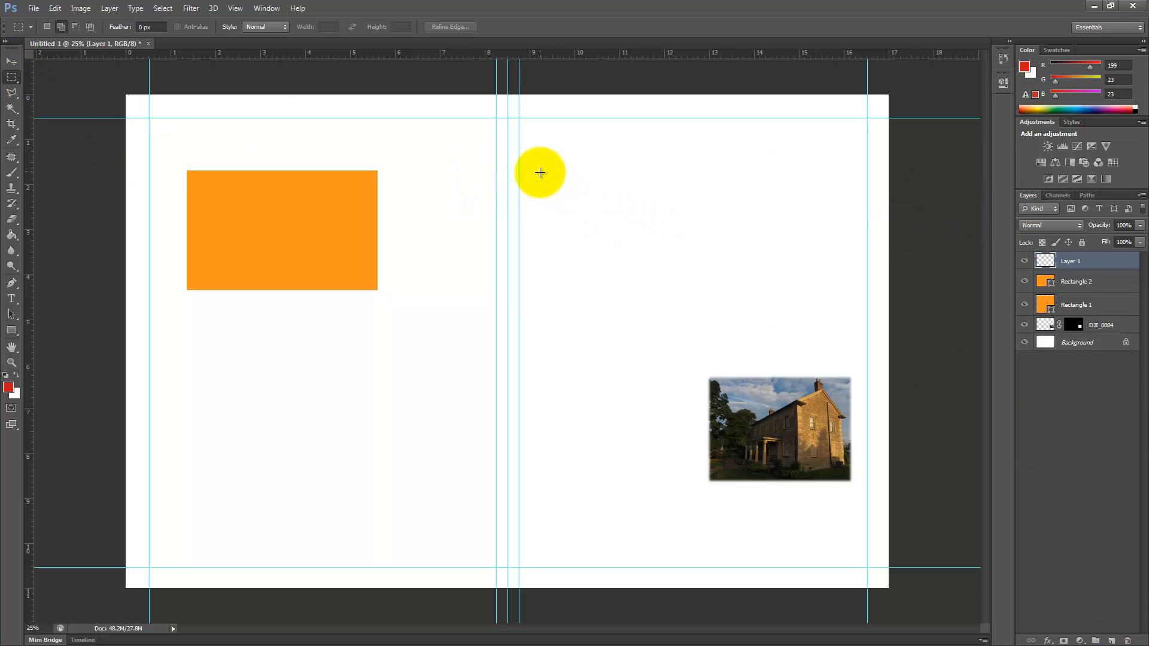
left_click_drag(540, 172, 766, 287)
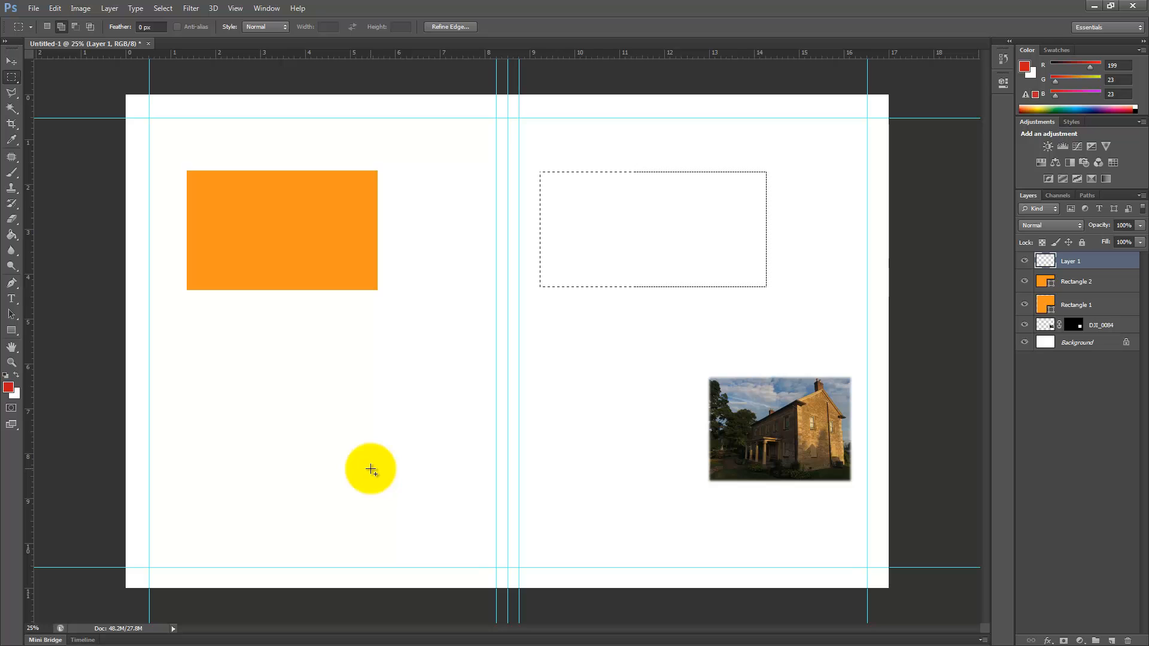
key("alt+BackSpace")
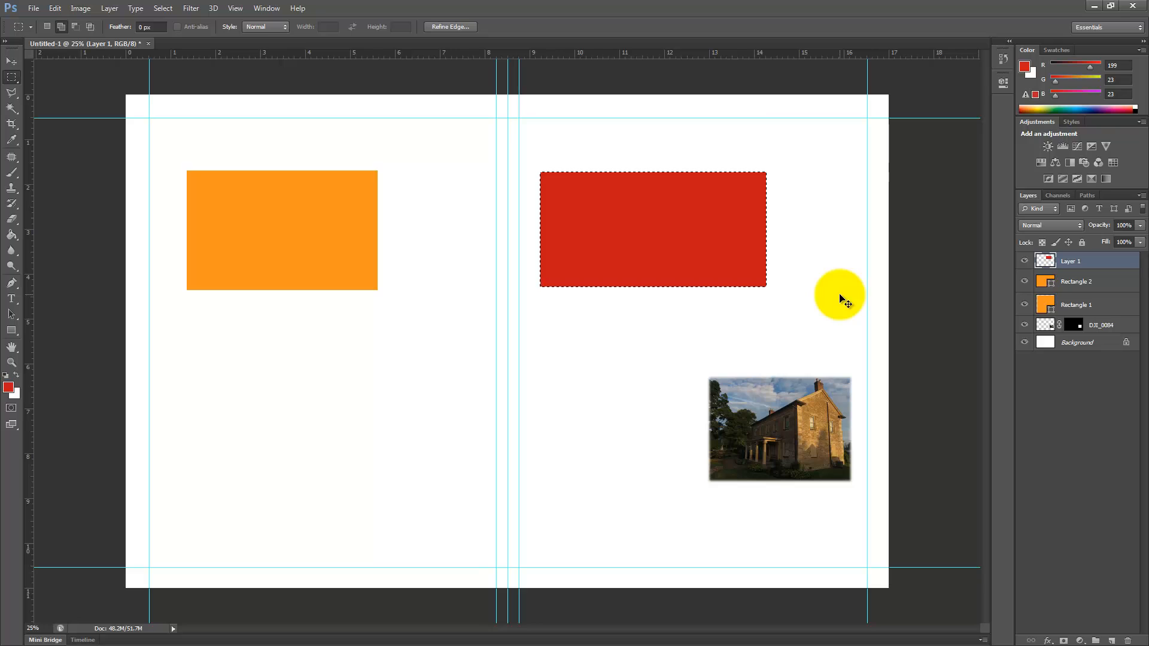
left_click(840, 296)
Step: Choose the Custom Shape tool and replace its shape library with the Animals set, saving the current shapes first
left_click(13, 333)
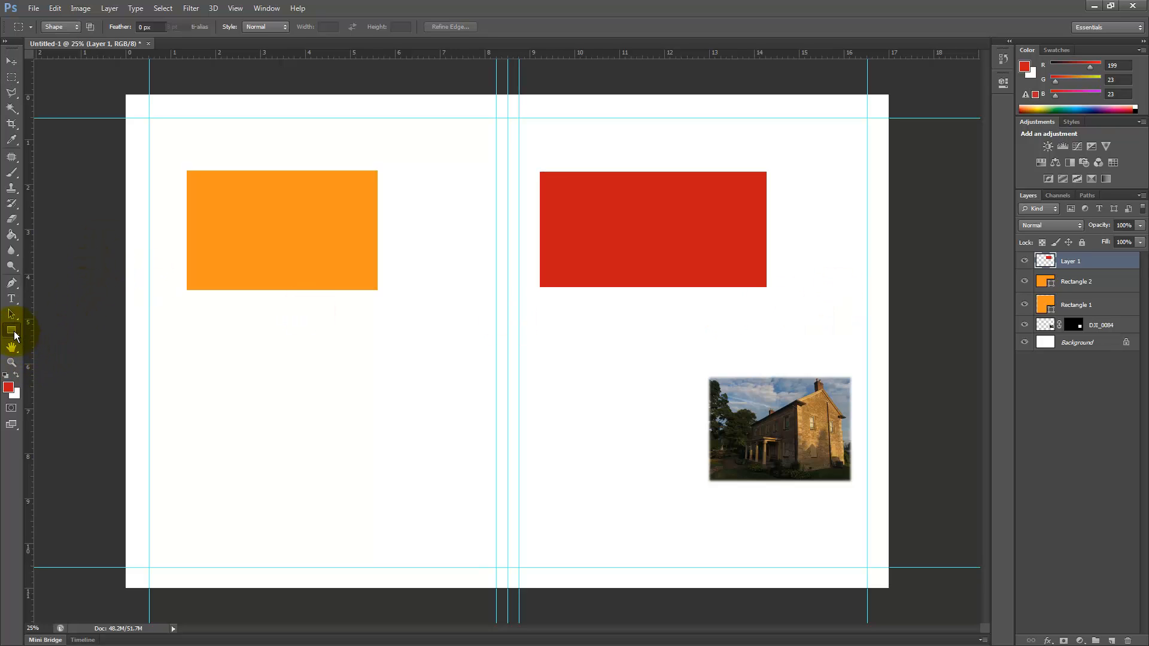
left_click(66, 383)
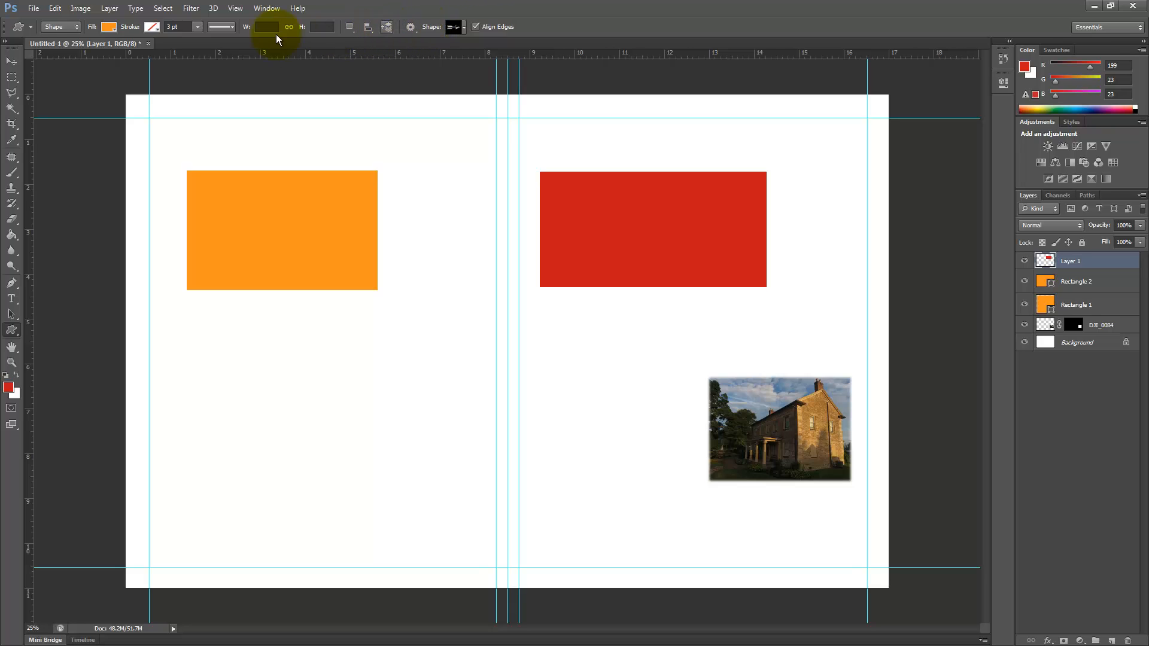
left_click(464, 27)
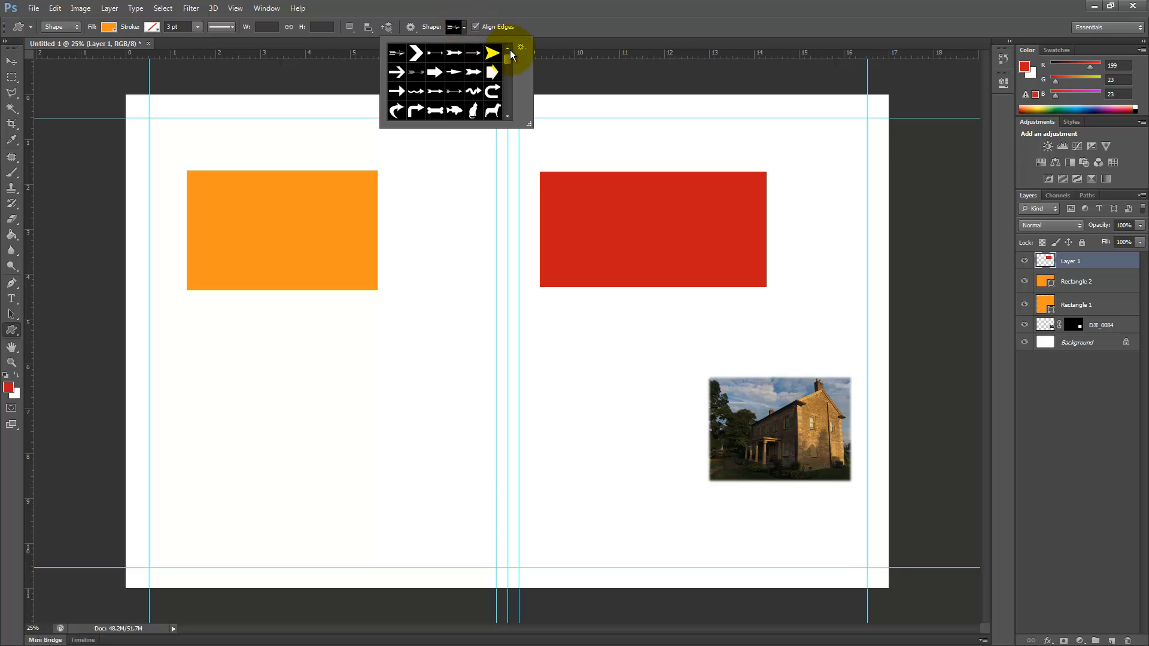
left_click_drag(508, 66, 508, 55)
left_click(521, 47)
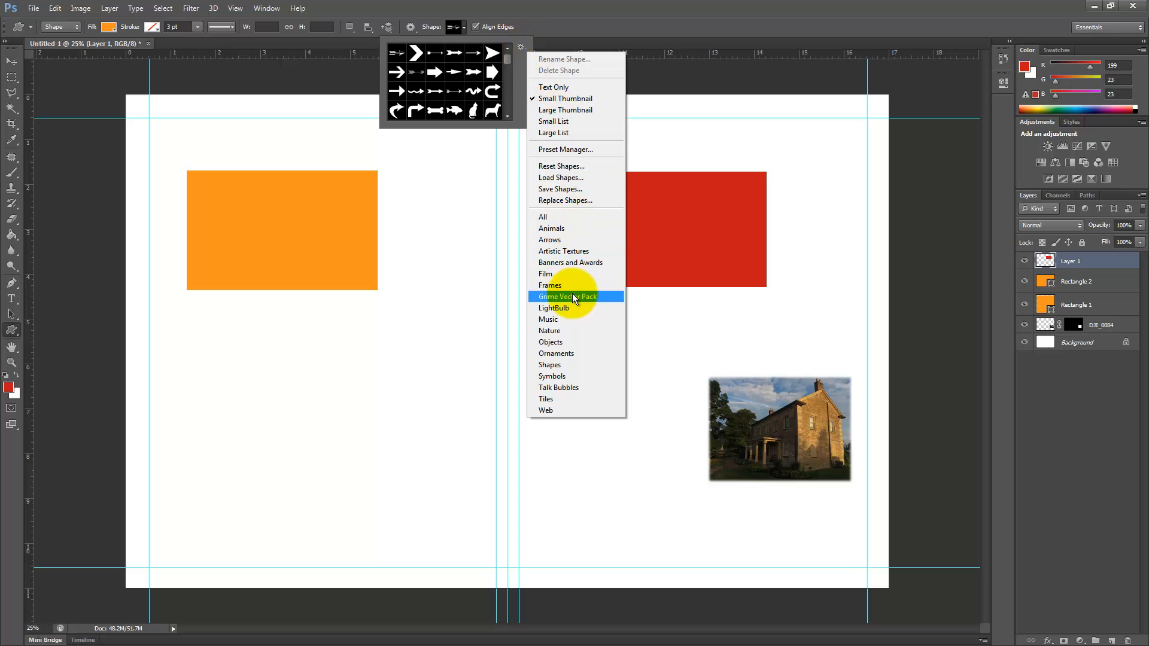
left_click(551, 228)
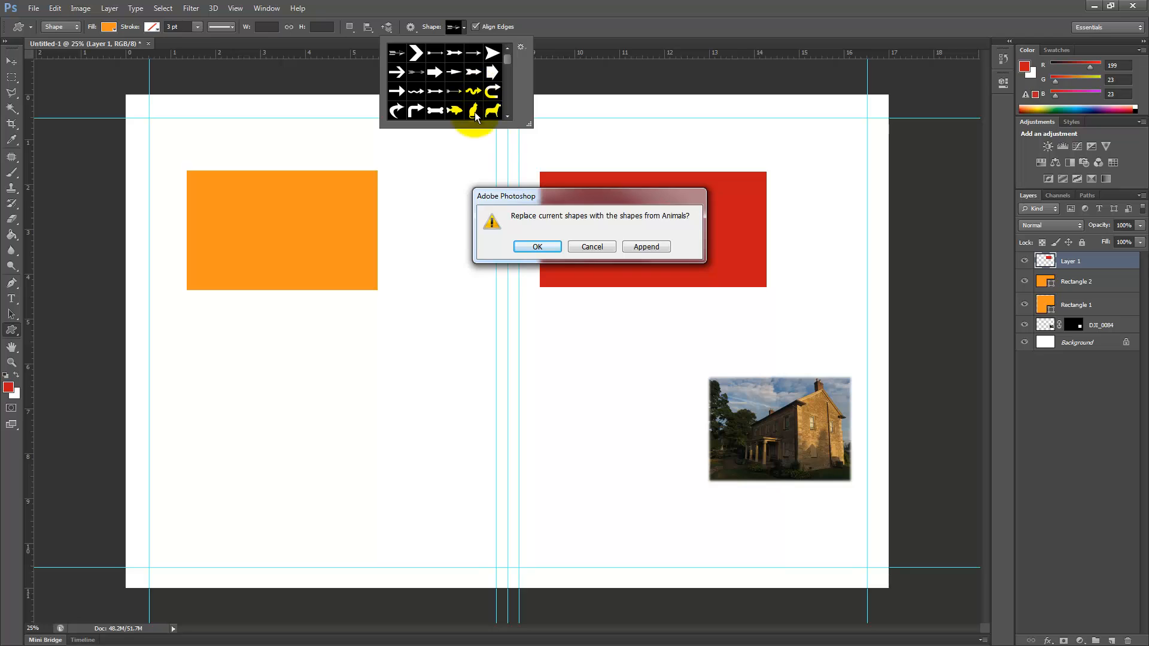
left_click(524, 246)
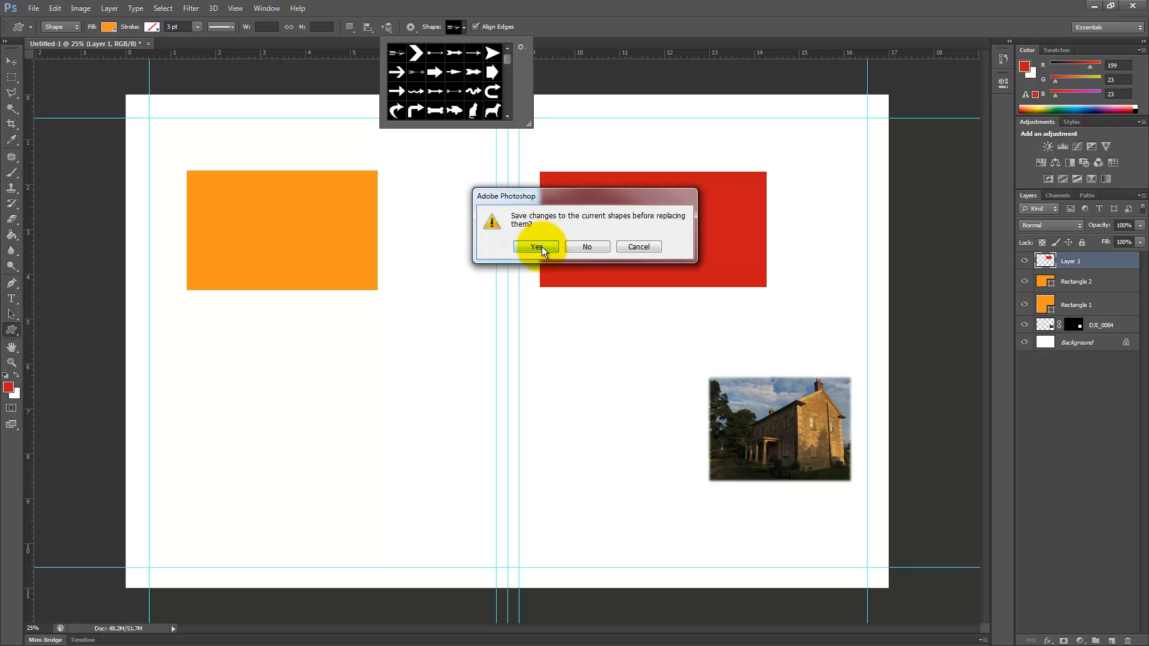
left_click(537, 247)
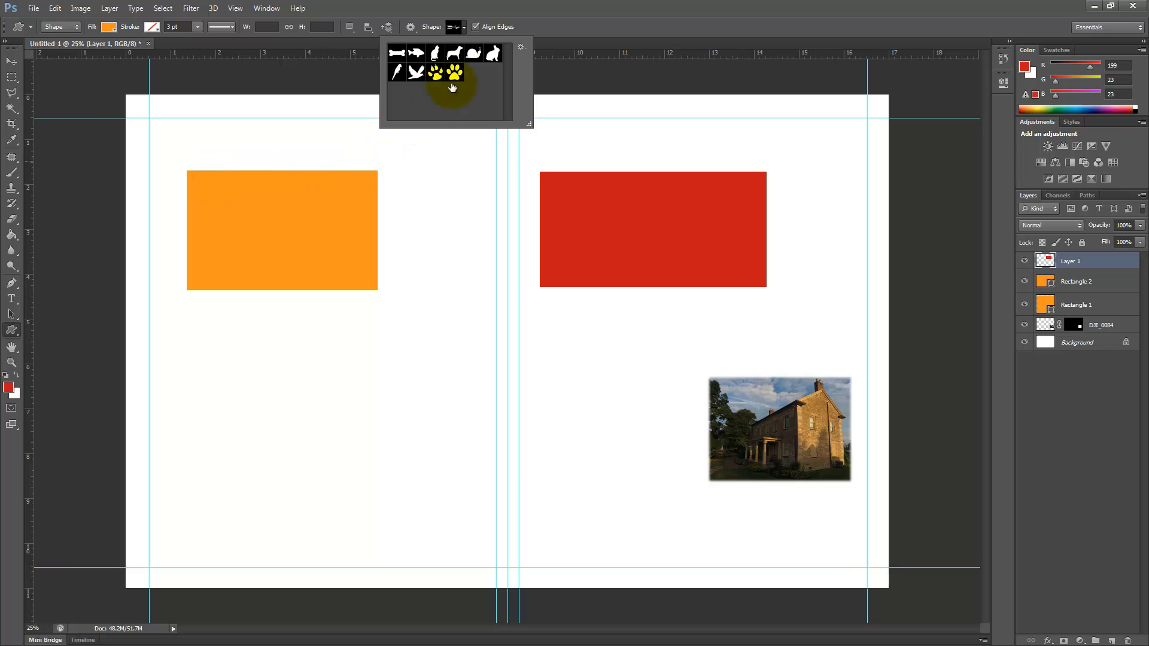
Step: Append the All shape set to the custom shape library
left_click(521, 47)
left_click(554, 218)
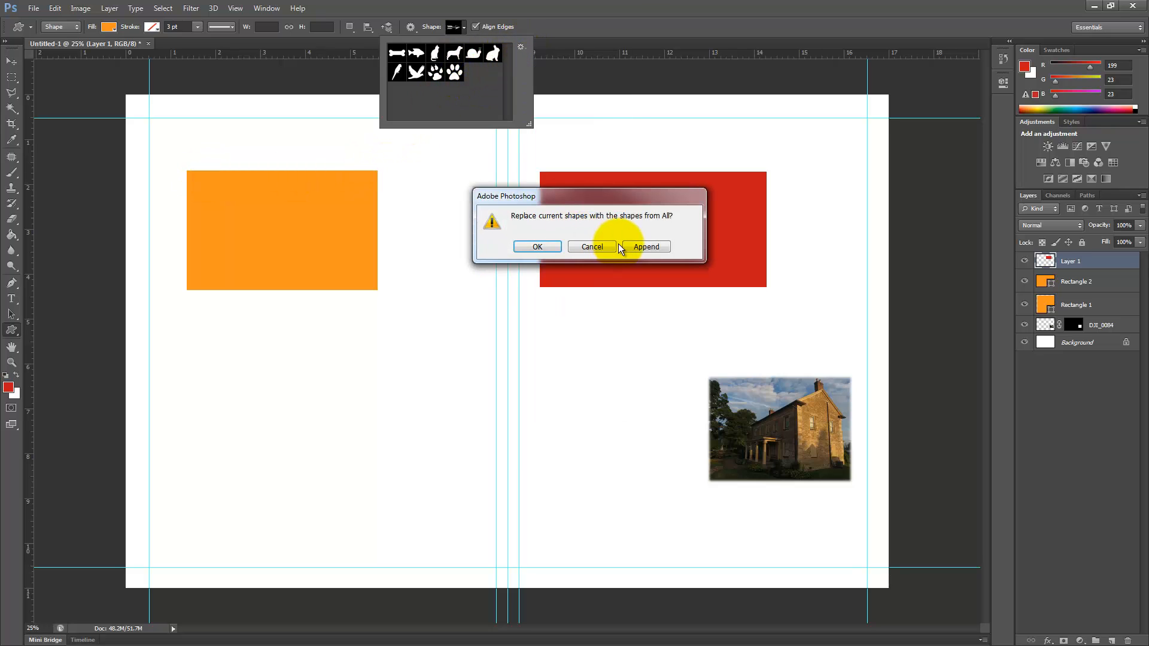
left_click(647, 246)
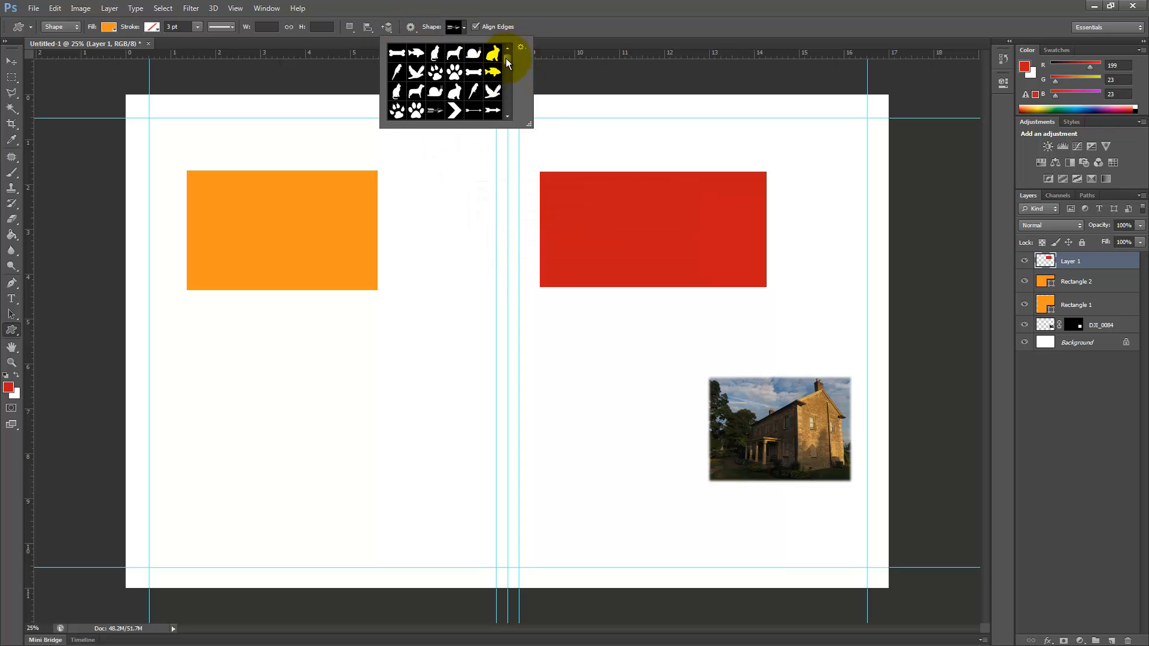
Step: Draw a curved arrow custom shape about 869 by 928 px below the orange rectangle
mouse_move(506, 58)
left_mouse_down()
mouse_move(515, 91)
mouse_move(515, 63)
left_mouse_up()
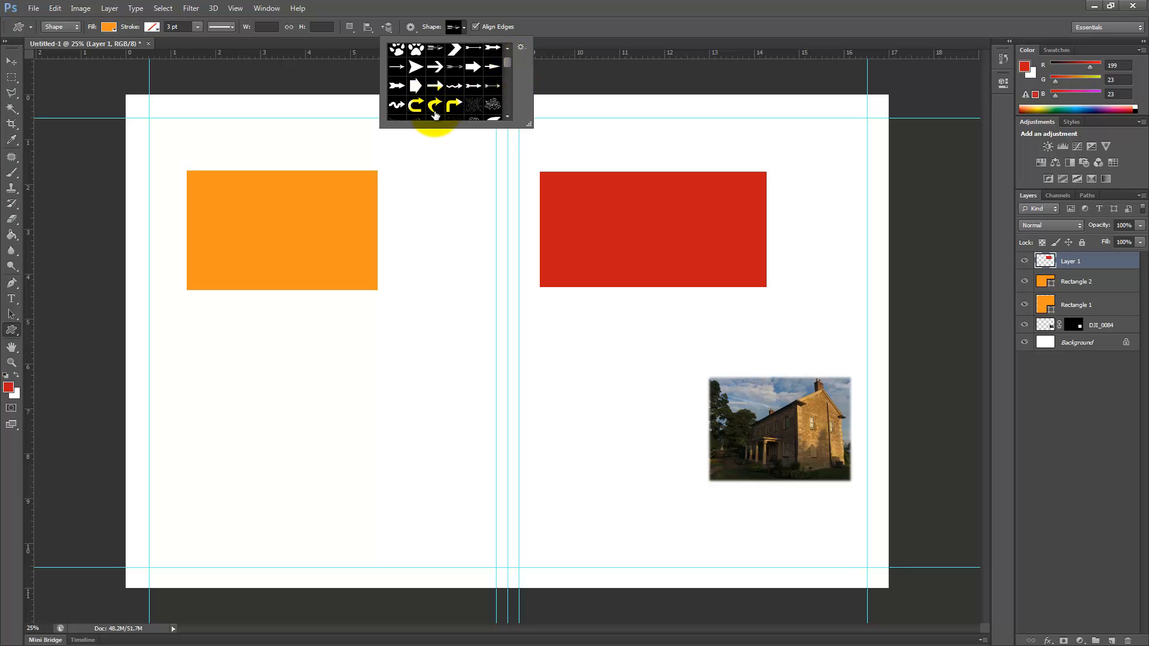
left_click(435, 111)
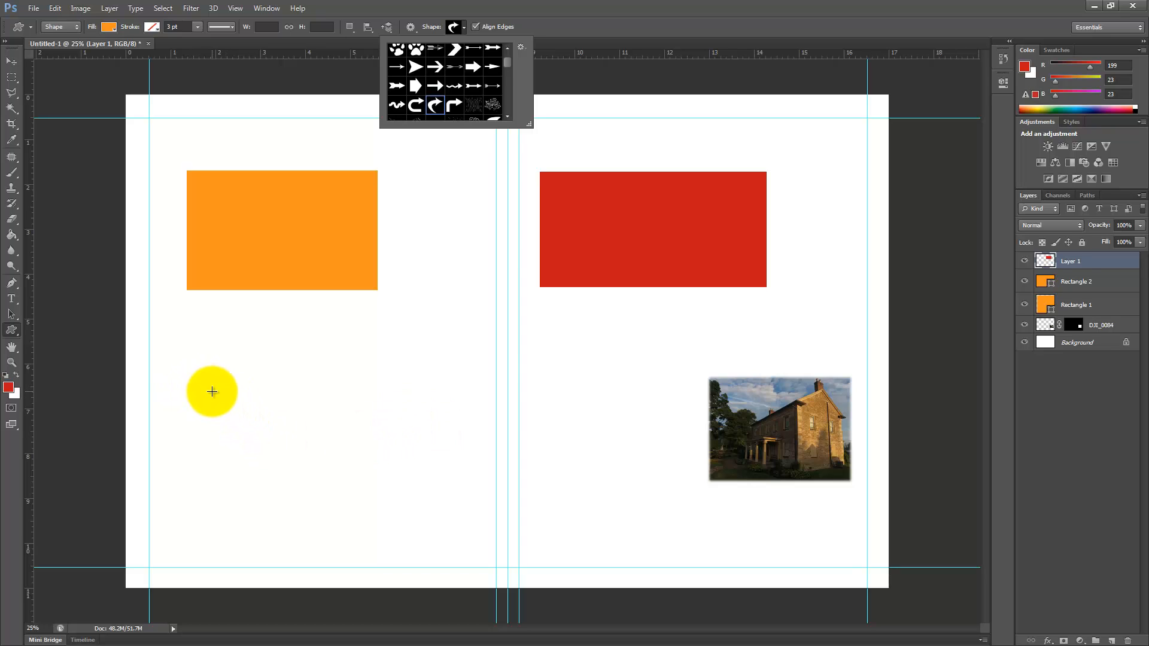
left_click_drag(212, 391, 369, 530)
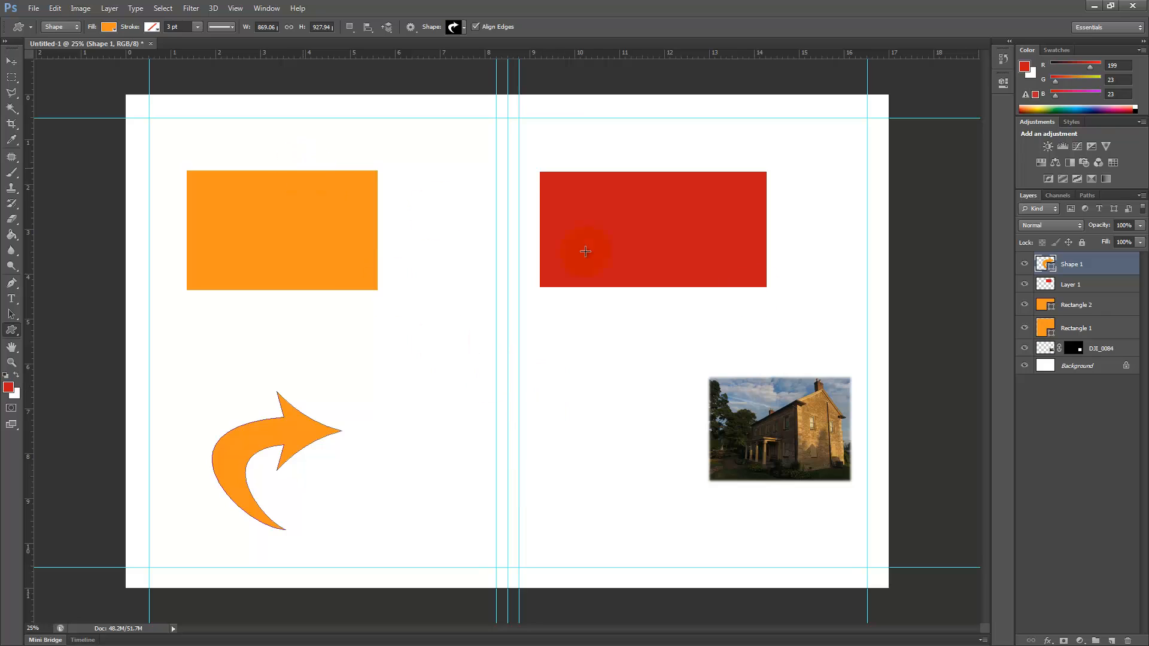
Step: Flip the curved arrow's path horizontally and vertically
left_click(56, 9)
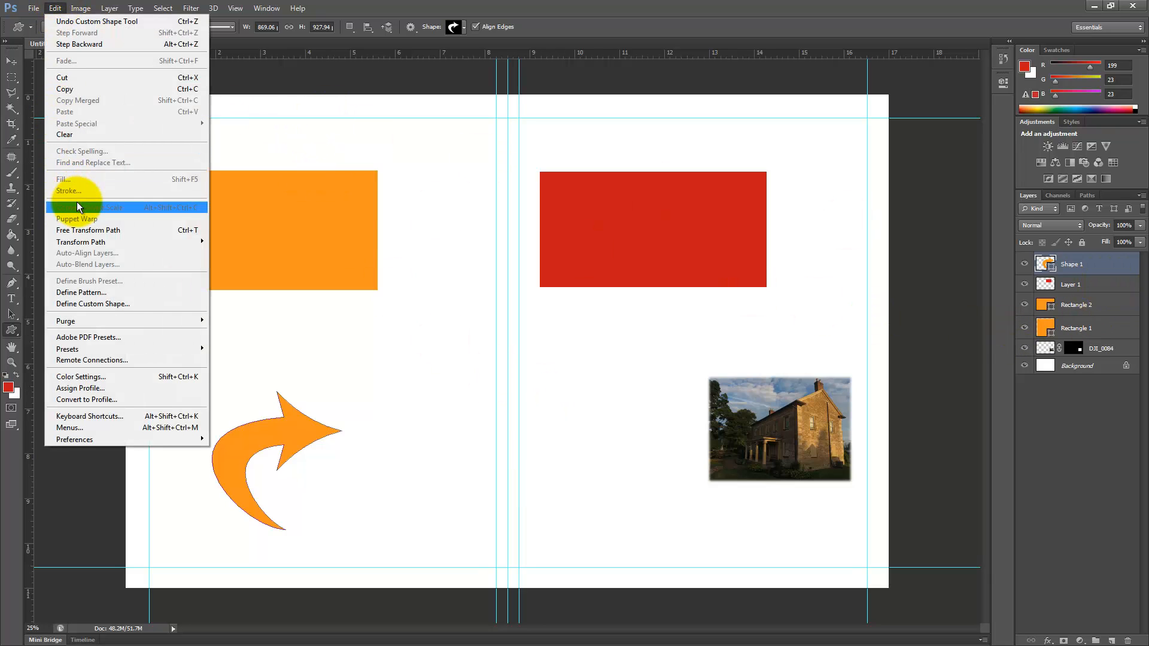
mouse_move(104, 240)
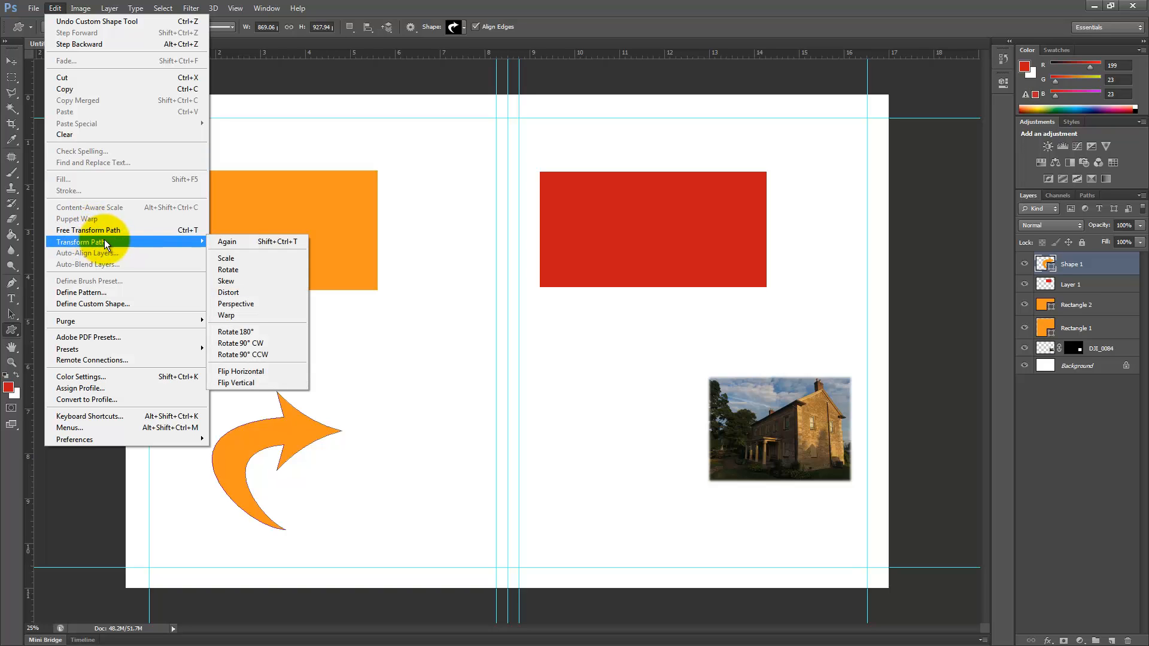
left_click(253, 371)
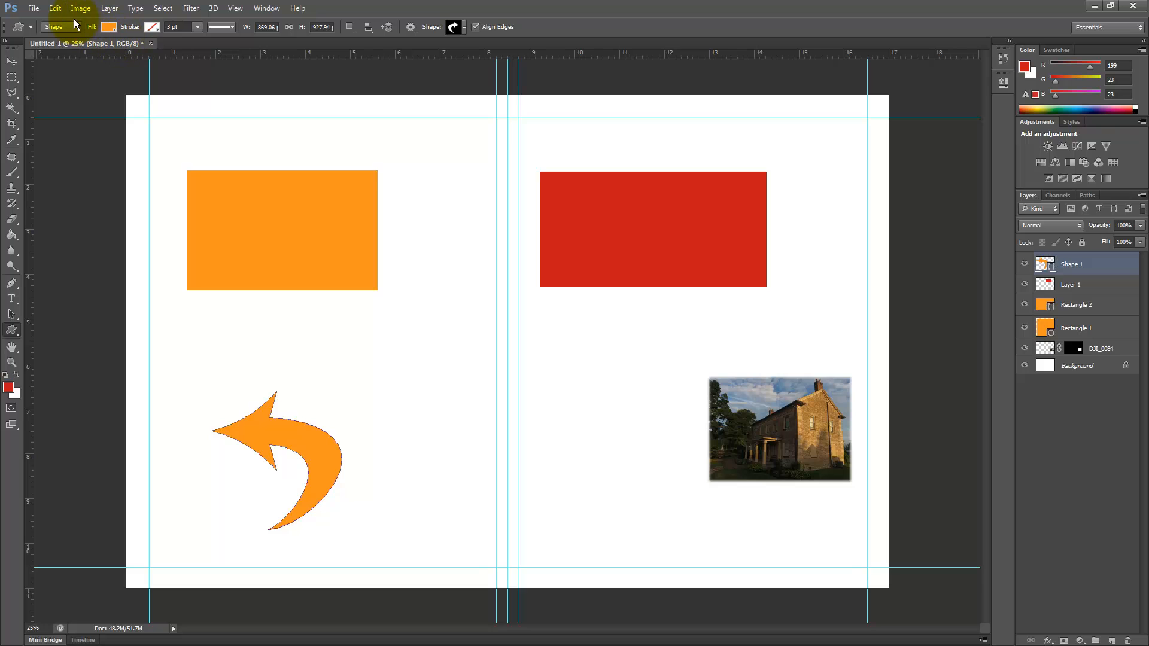
left_click(56, 9)
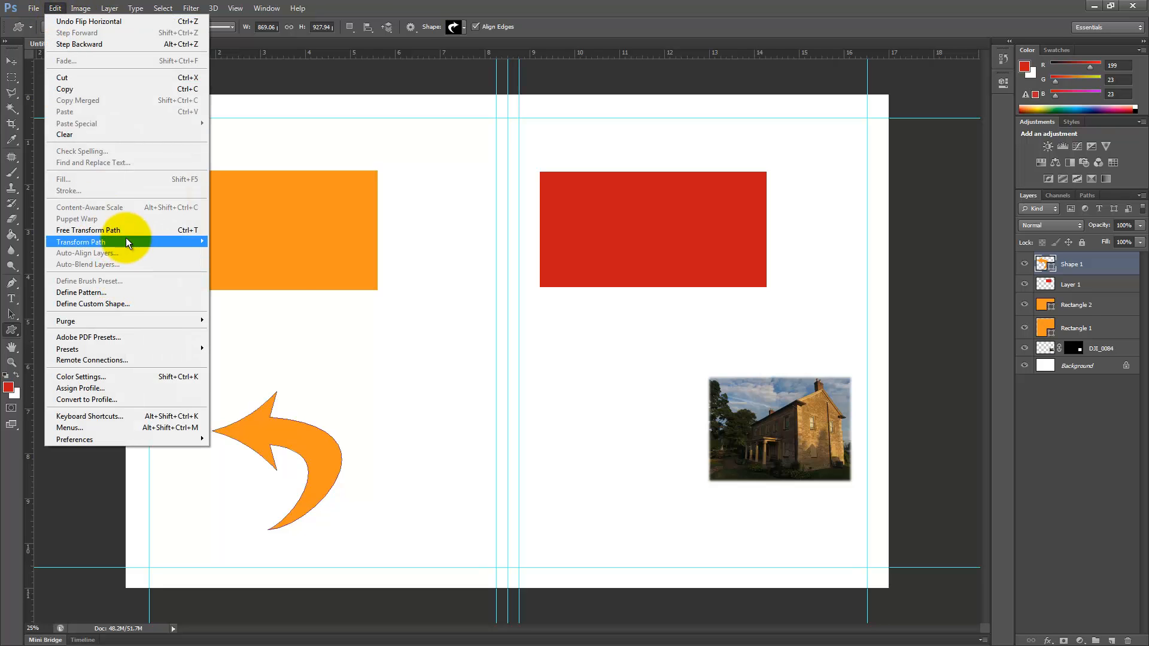
mouse_move(154, 244)
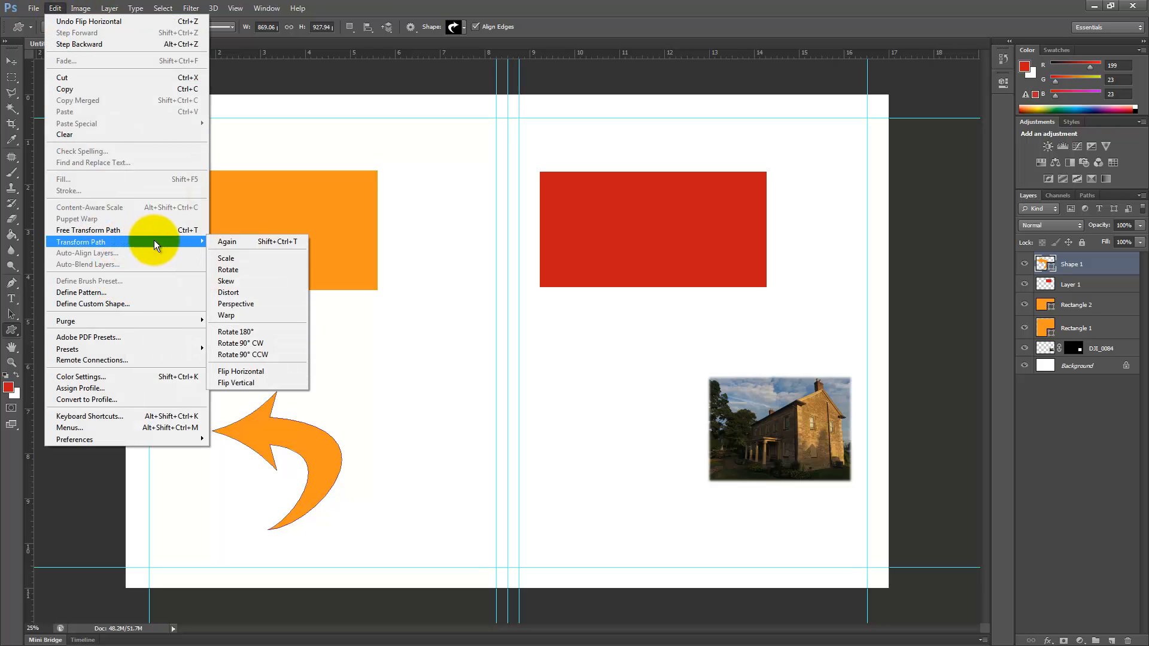
left_click(250, 384)
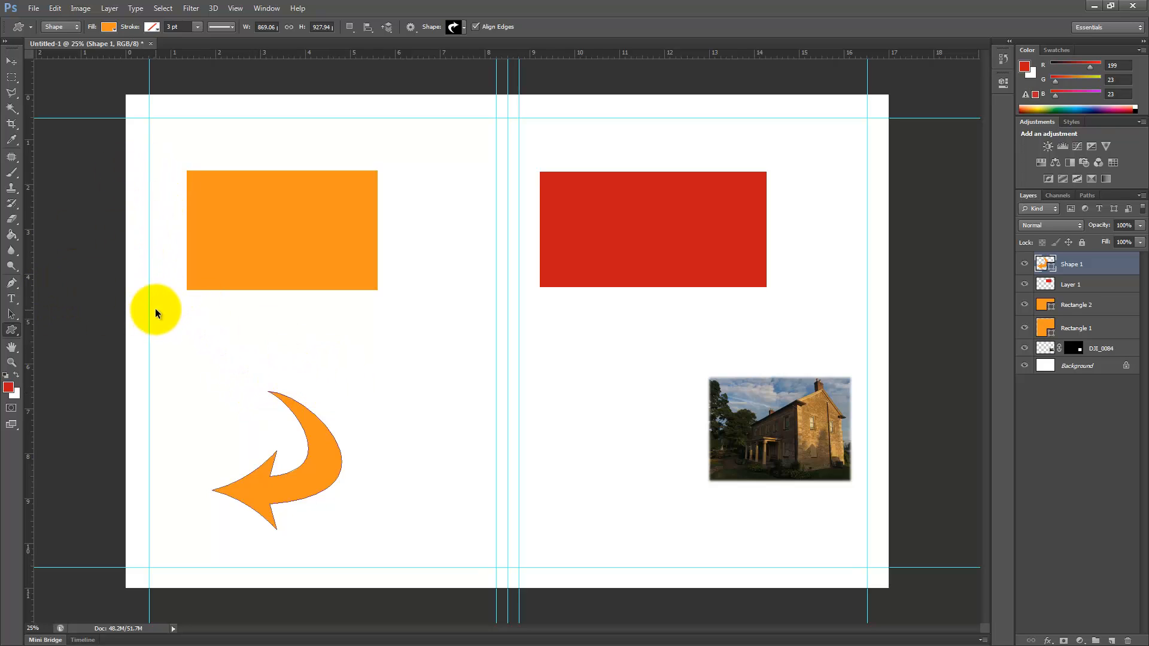
Step: Free-transform the curved arrow, moving it beside the house photo and rotating it about -158° so it points at the house
left_click(54, 8)
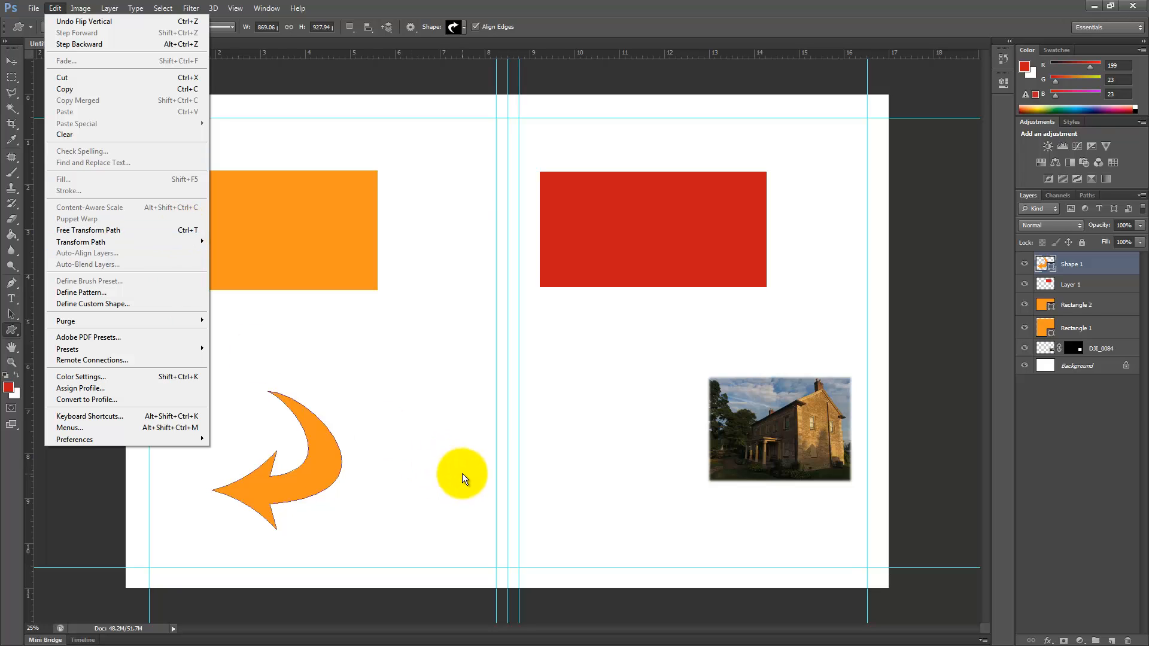
left_click(289, 297)
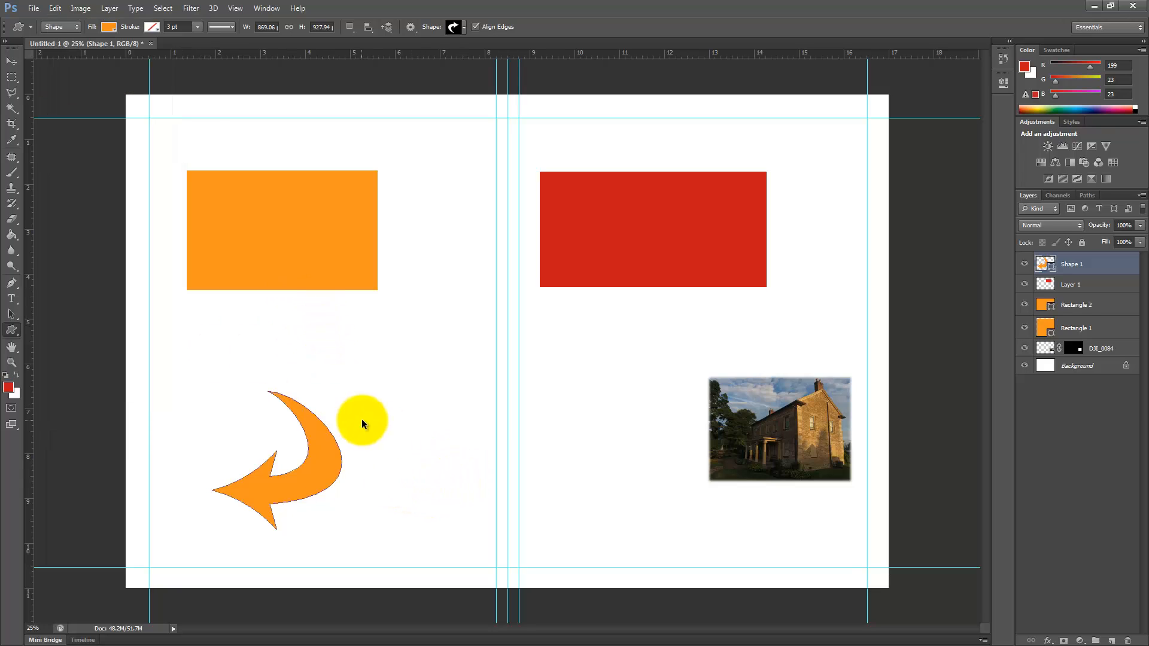
key("ctrl+t")
left_click_drag(355, 541, 726, 396)
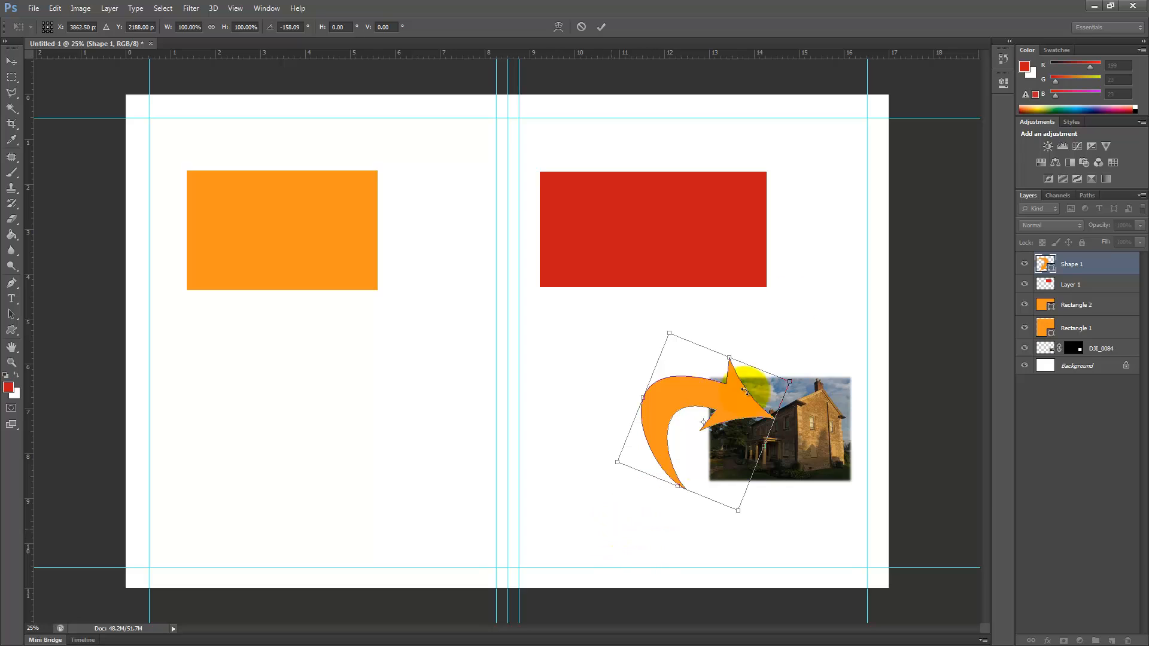
left_click(600, 27)
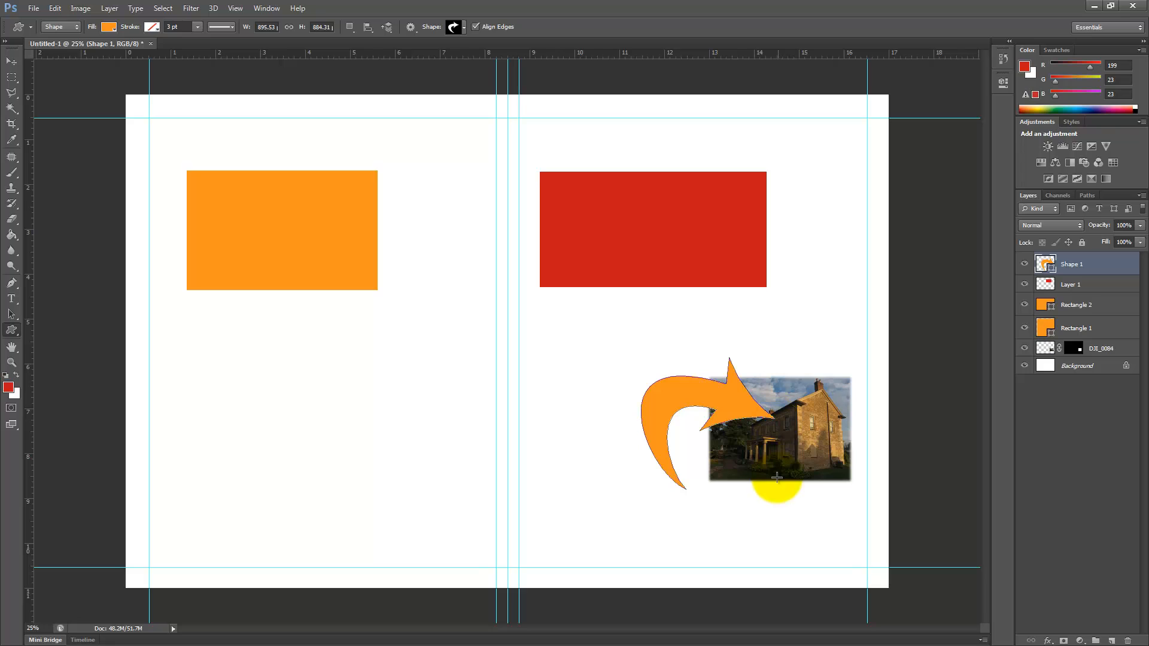
Step: Add a 24 px outside stroke to the curved arrow's layer style
double_click(1124, 266)
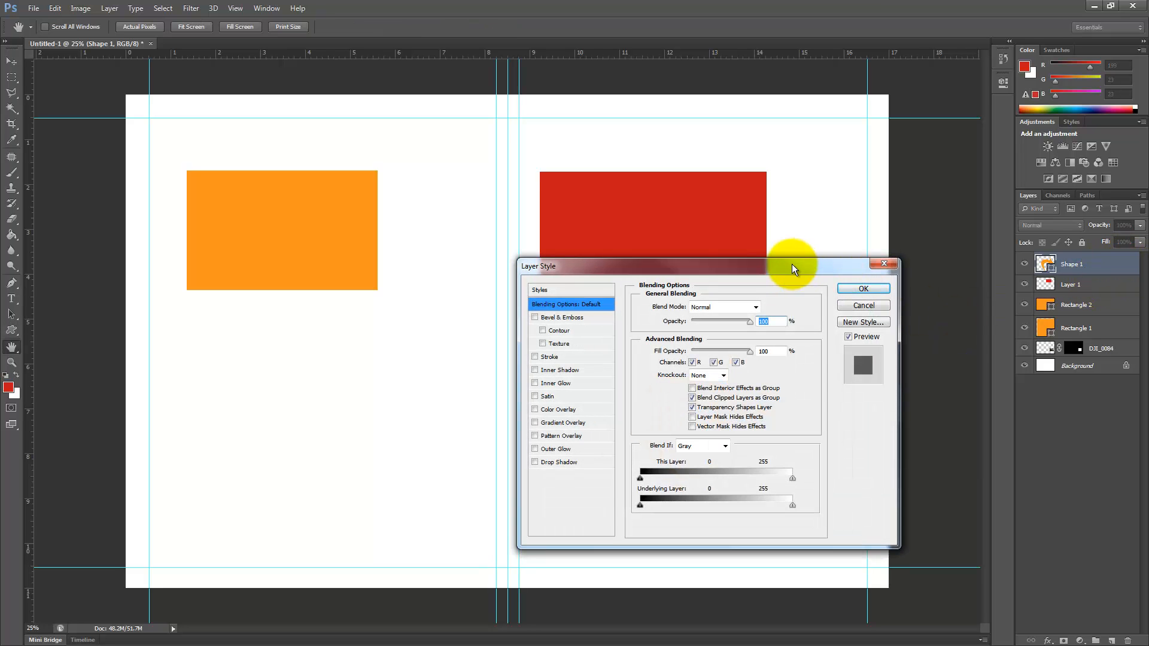
left_click_drag(792, 264, 442, 112)
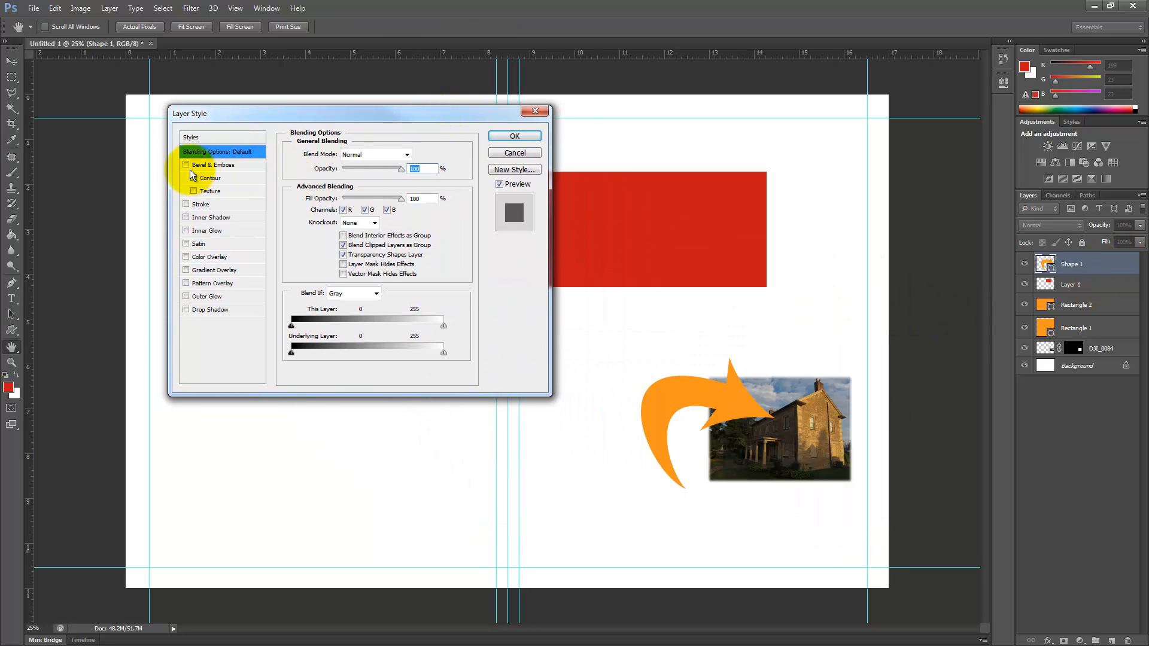
left_click(186, 205)
left_click(198, 204)
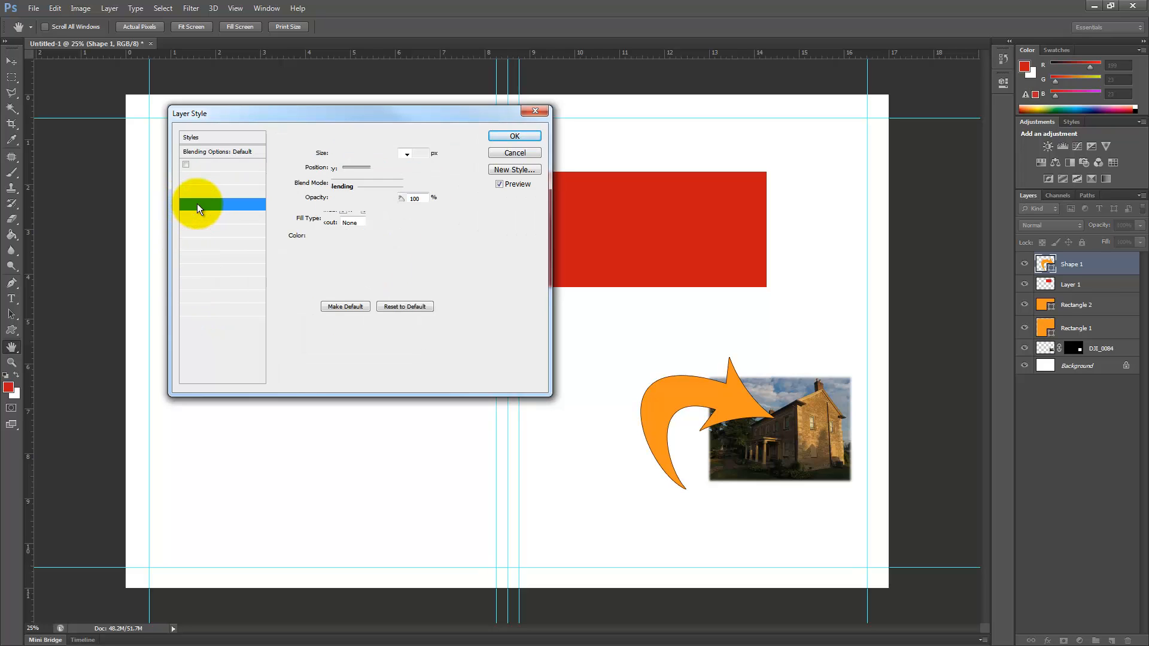
left_click_drag(337, 152, 342, 154)
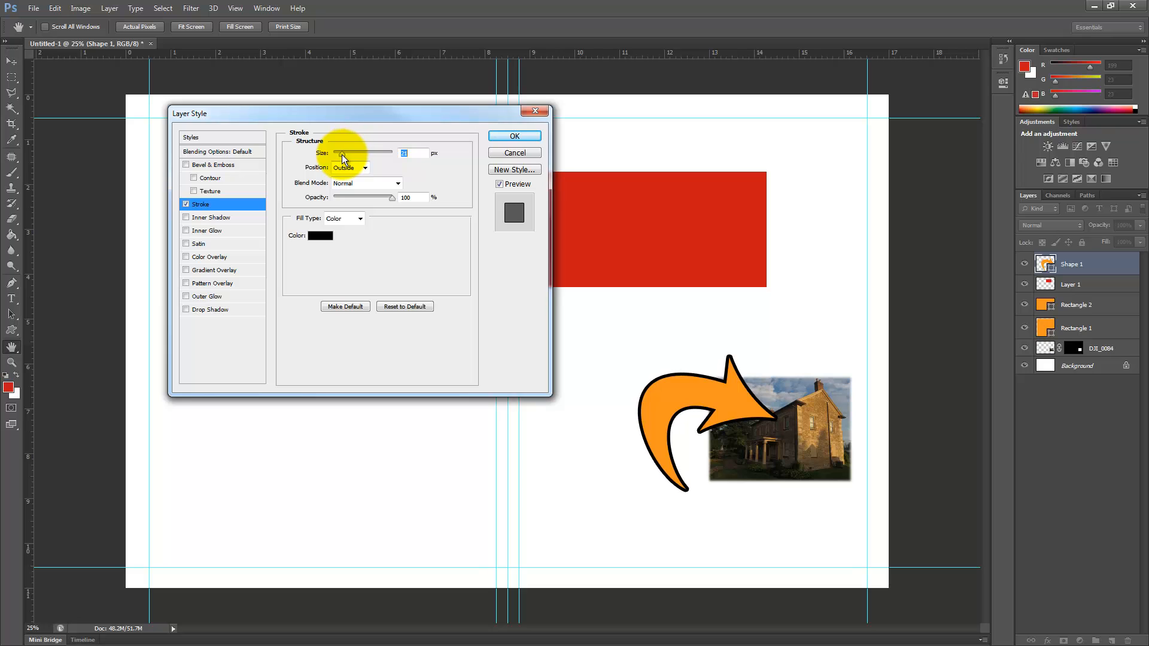
Step: Set the arrow's stroke colour to red #f90c38 and its size to 32 px
left_click(320, 237)
left_click(769, 255)
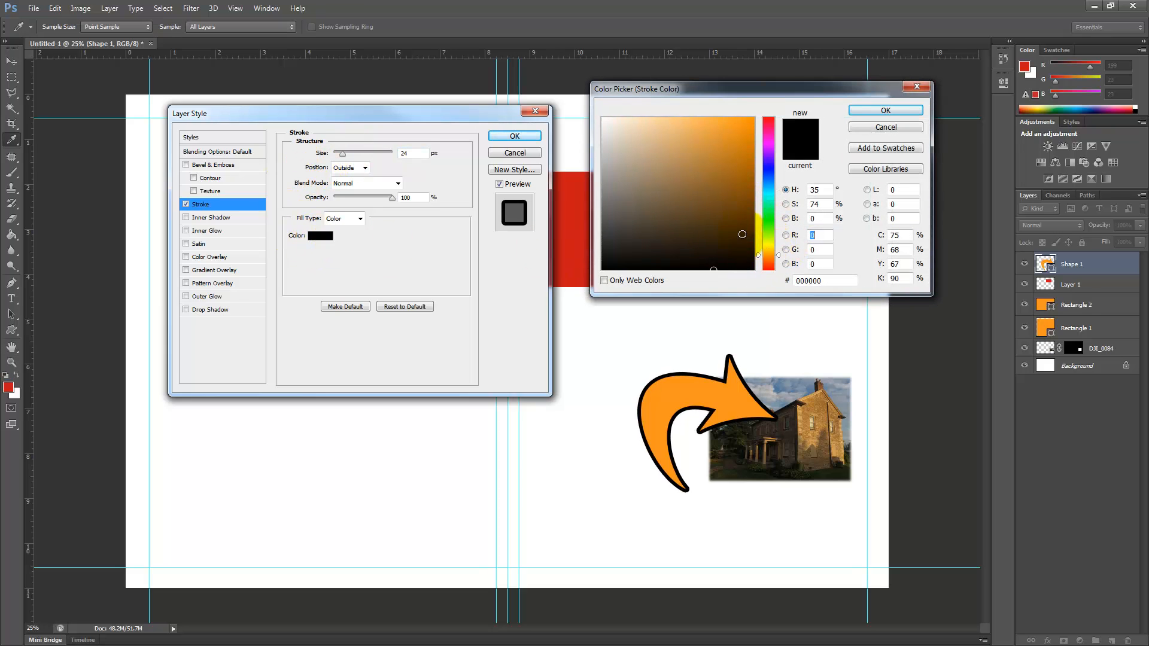
left_click_drag(743, 206, 767, 121)
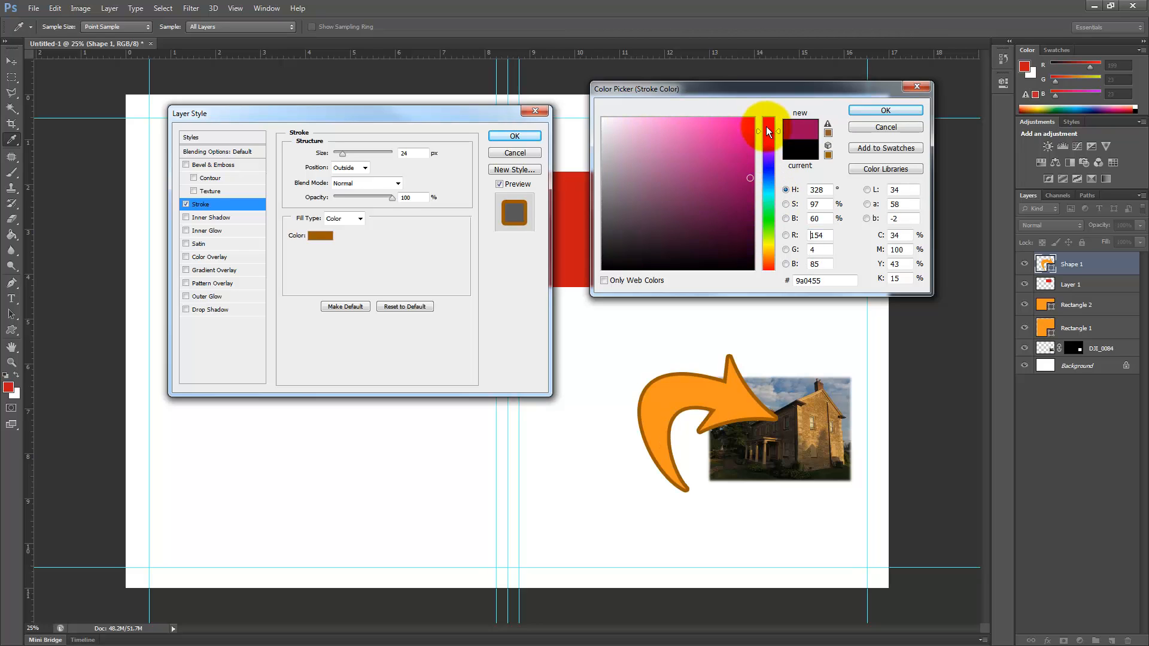
left_click(747, 121)
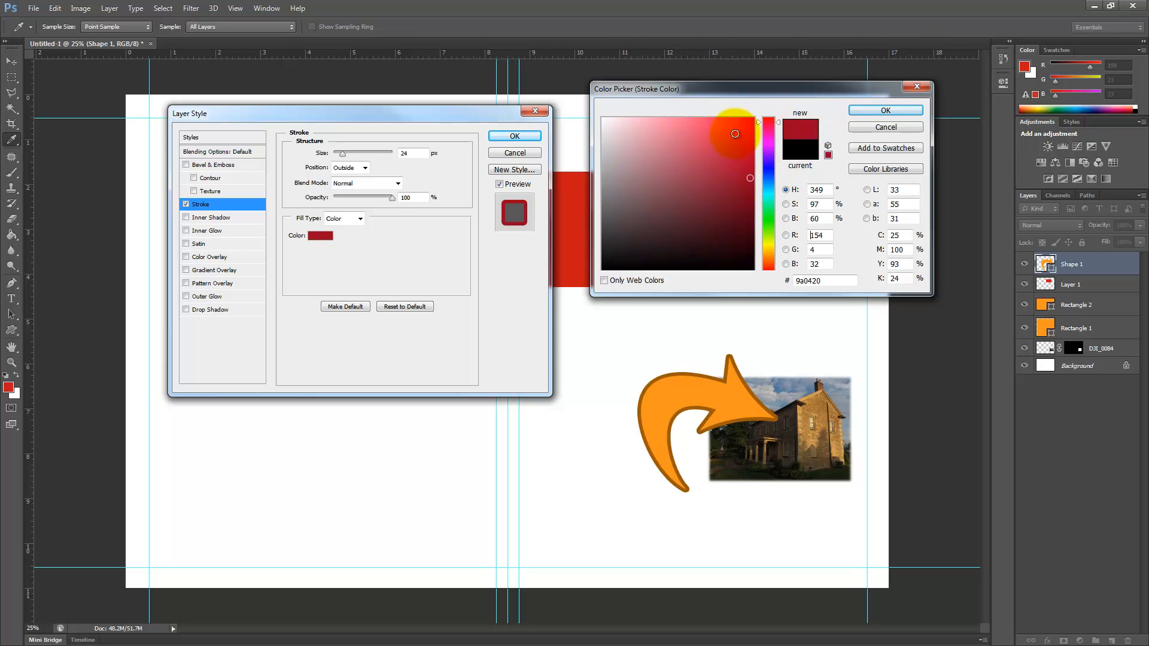
left_click(877, 111)
left_click_drag(350, 157, 345, 158)
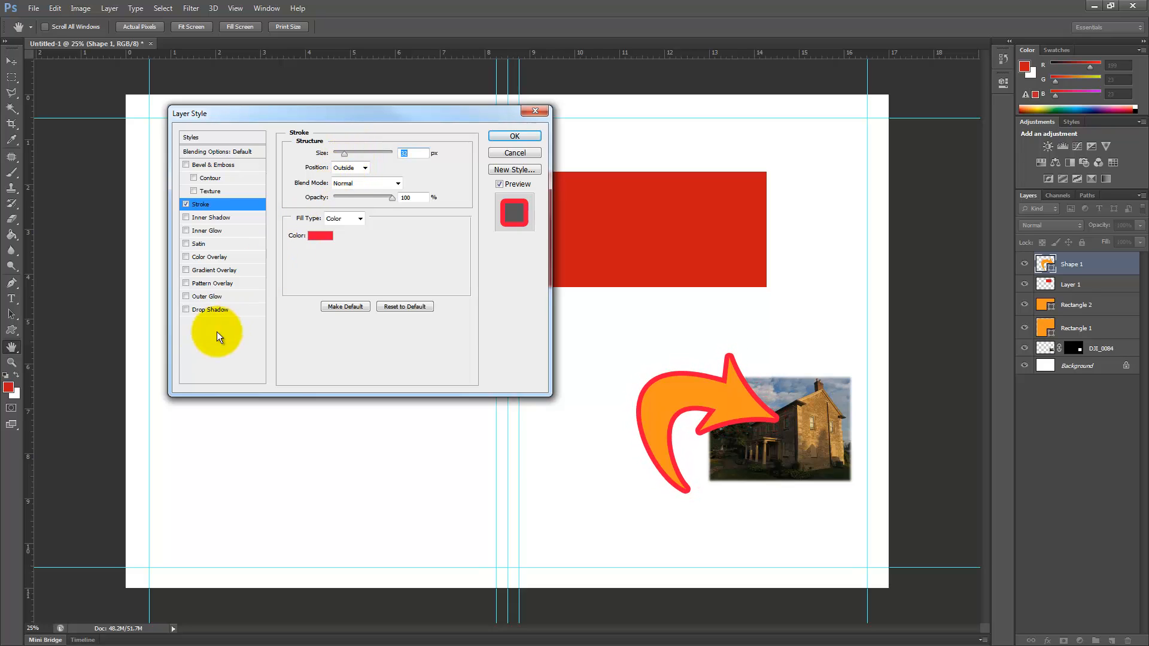
Step: Enable a drop shadow on the arrow and add a smooth Inner Bevel with 266% depth and increased size
left_click(206, 310)
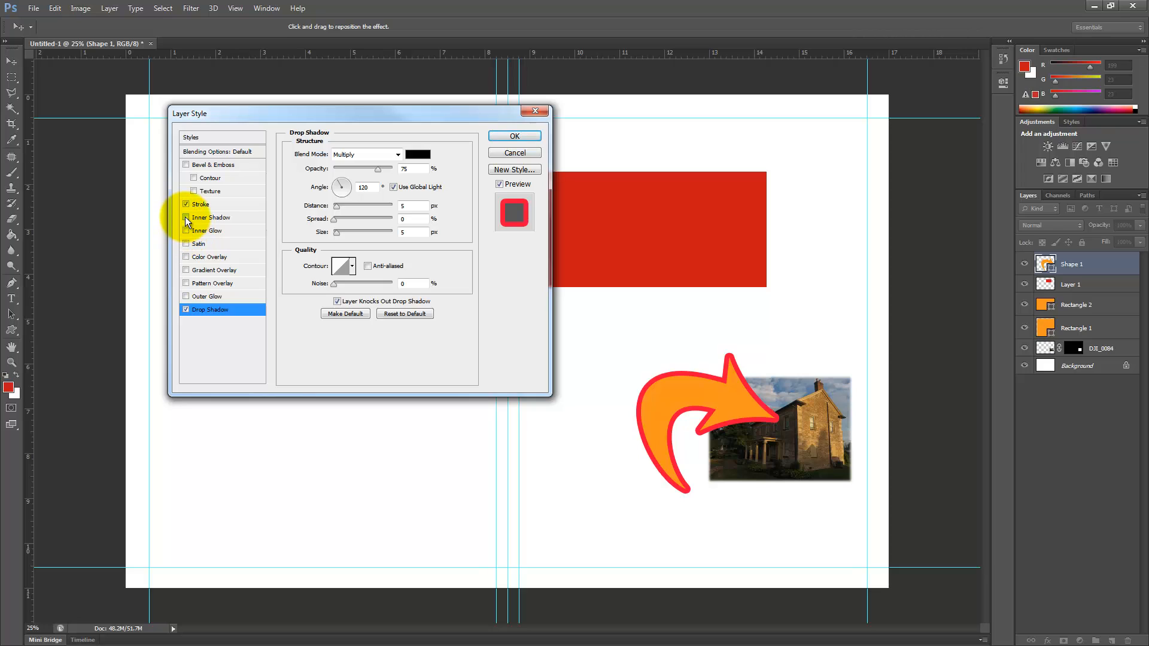
left_click(186, 165)
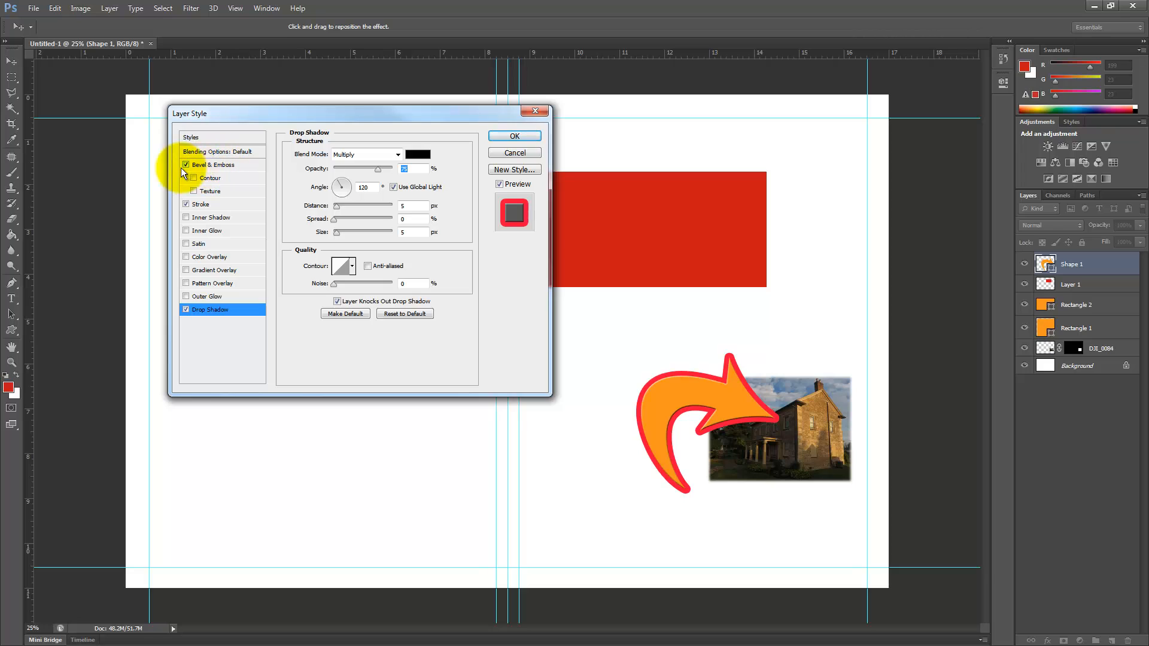
left_click(216, 166)
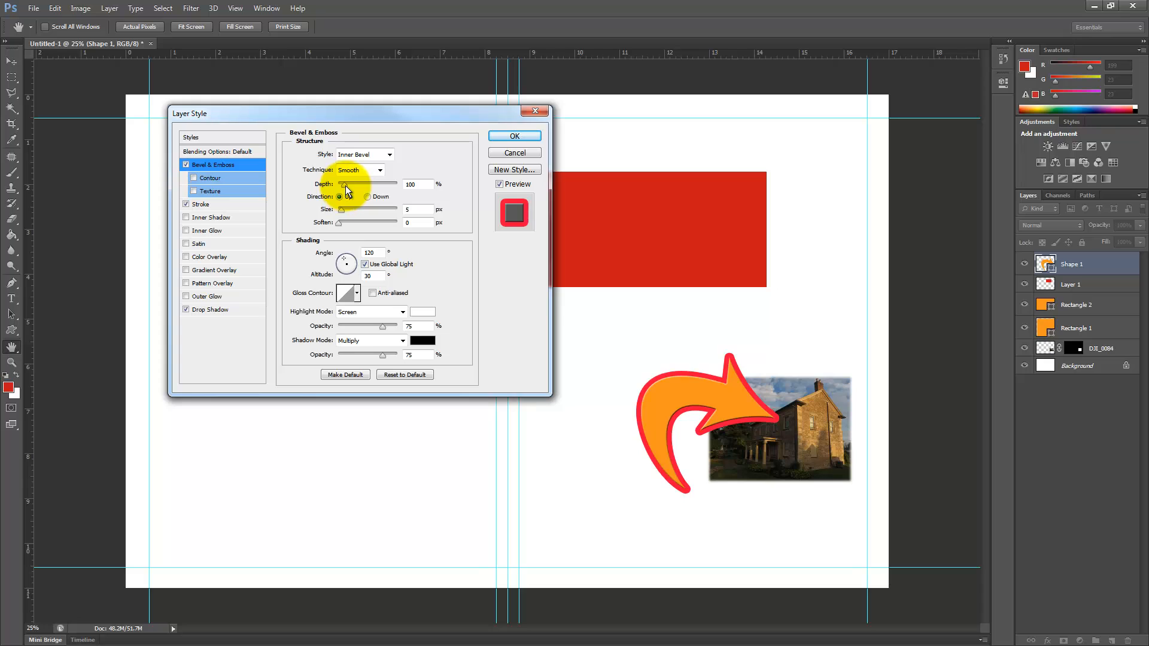
left_click_drag(346, 185, 346, 217)
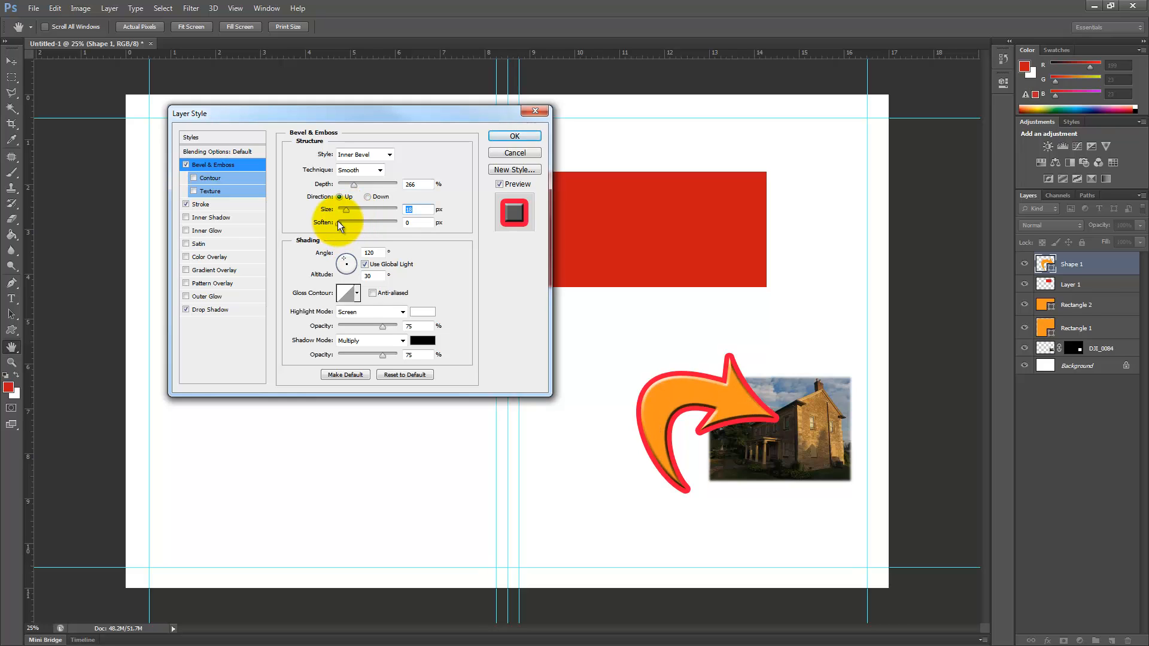
Step: Set the arrow's drop shadow to 59 px distance and 27 px size, and apply the layer style
left_click(213, 309)
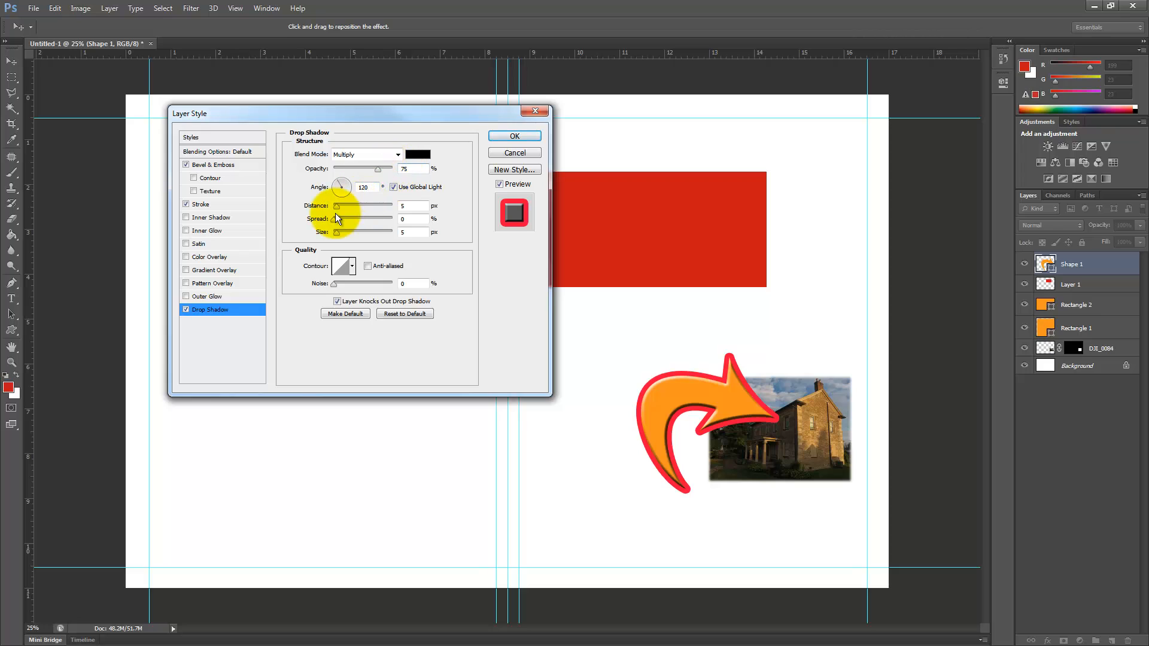
left_click_drag(337, 208, 343, 234)
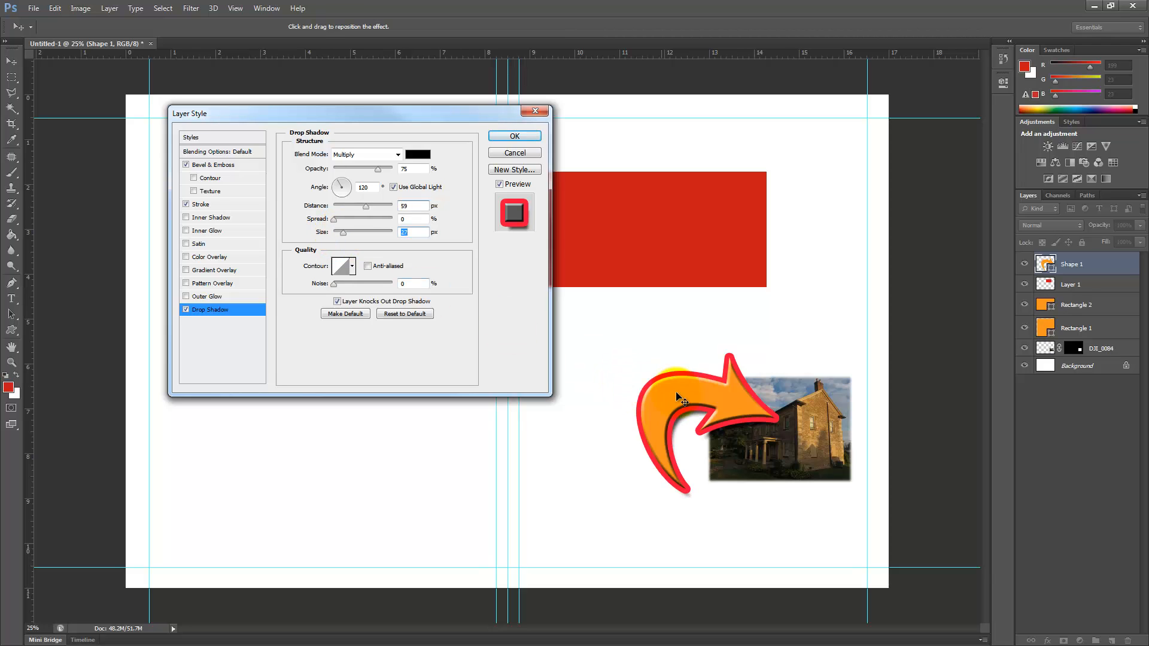
left_click(505, 137)
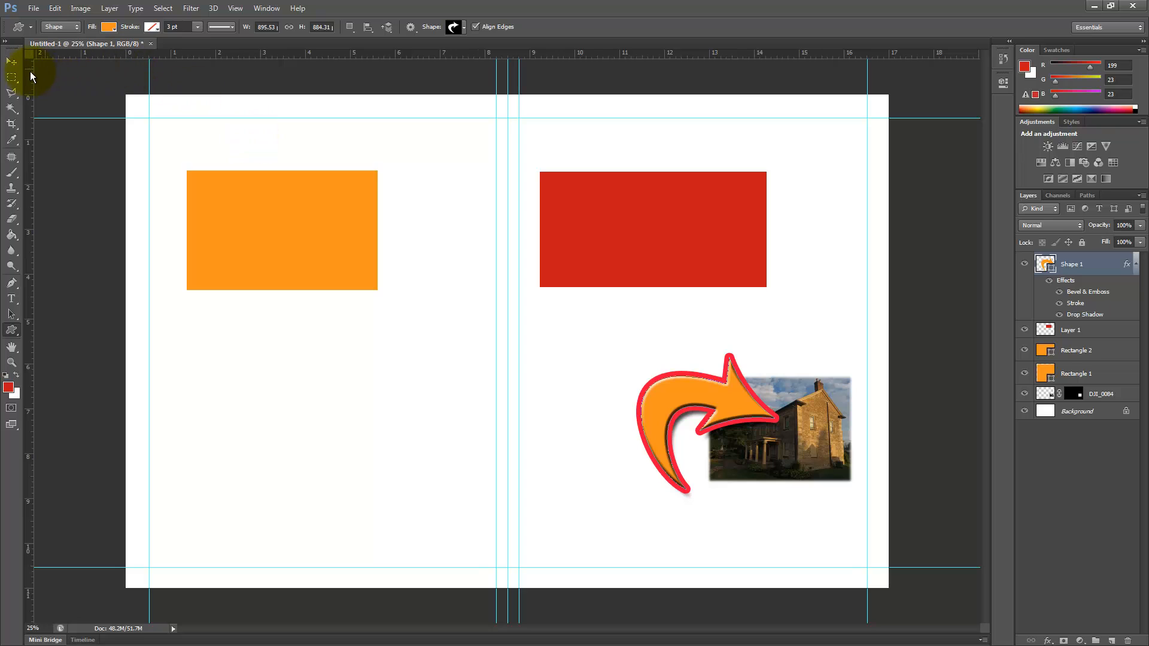
Step: Move the styled arrow away from the house photo onto the left page, below the orange rectangle
left_click(11, 61)
left_click_drag(681, 429, 371, 395)
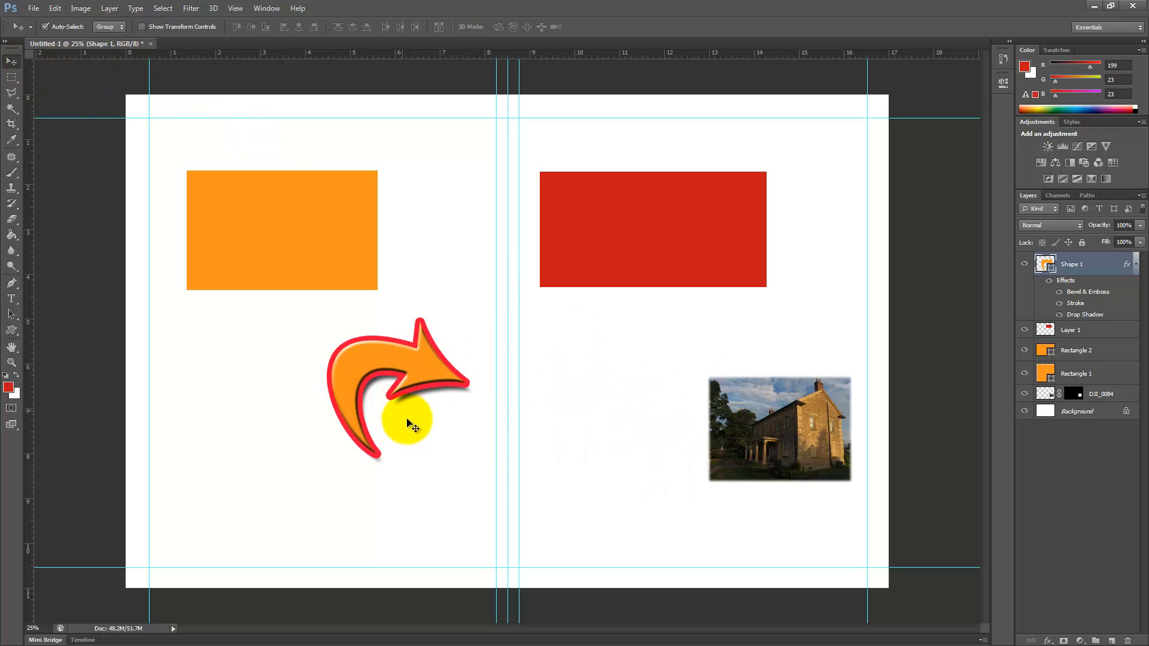
key("ctrl+plus")
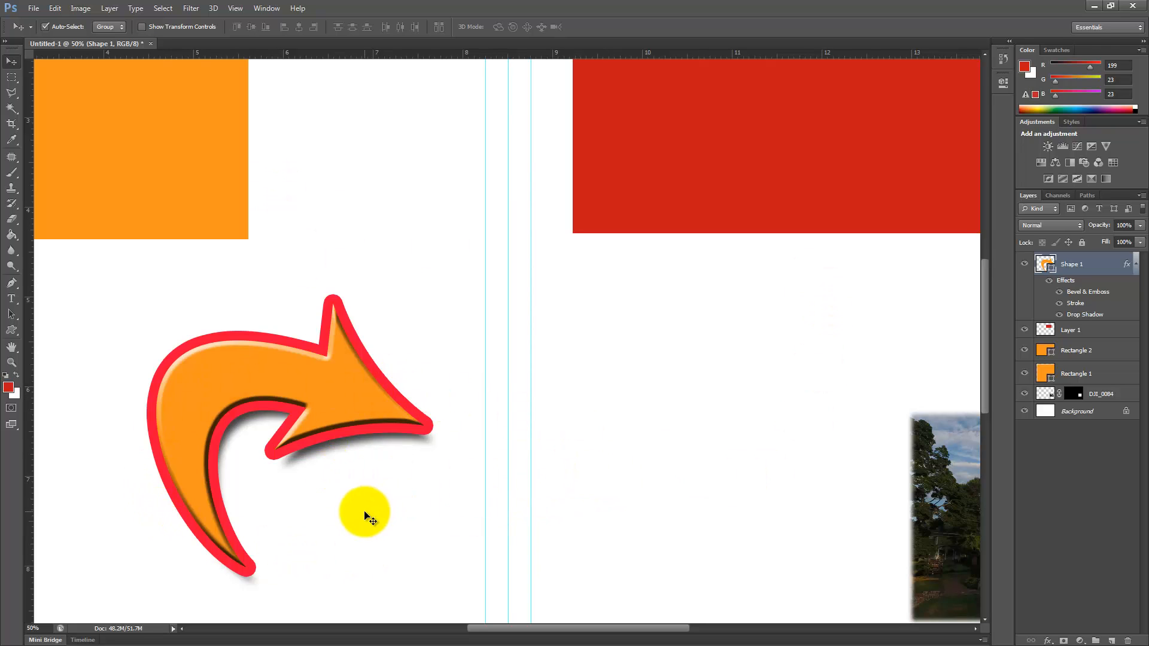
Step: Change the arrow's stroke colour to blue #2956b1
double_click(1075, 304)
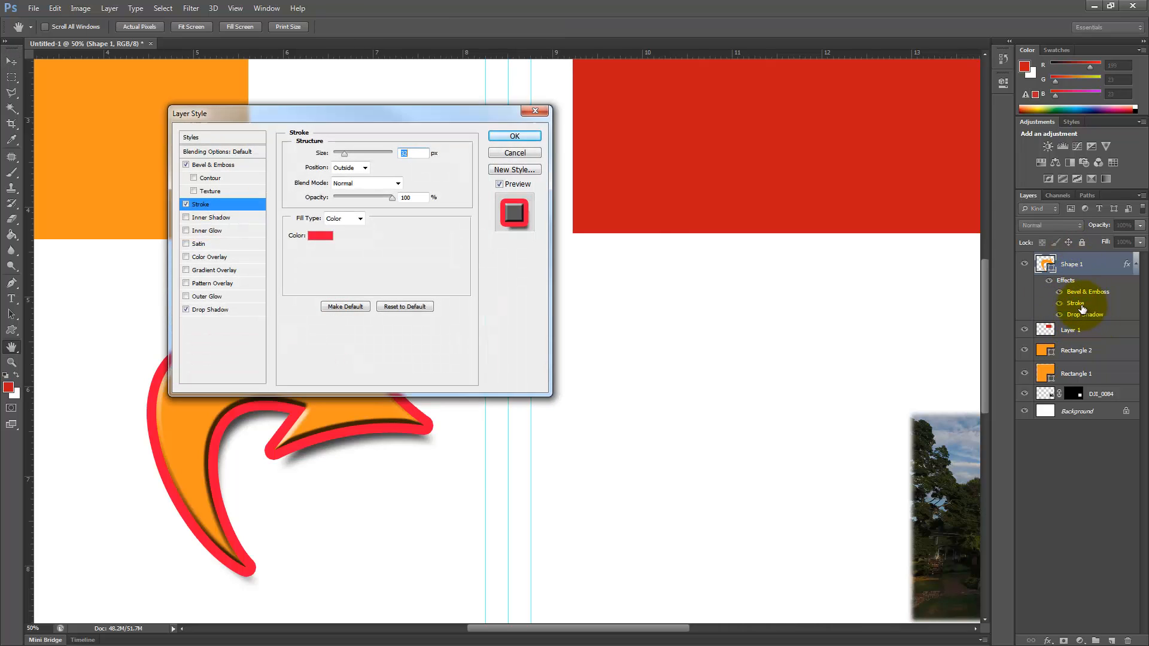
left_click_drag(380, 115, 405, 73)
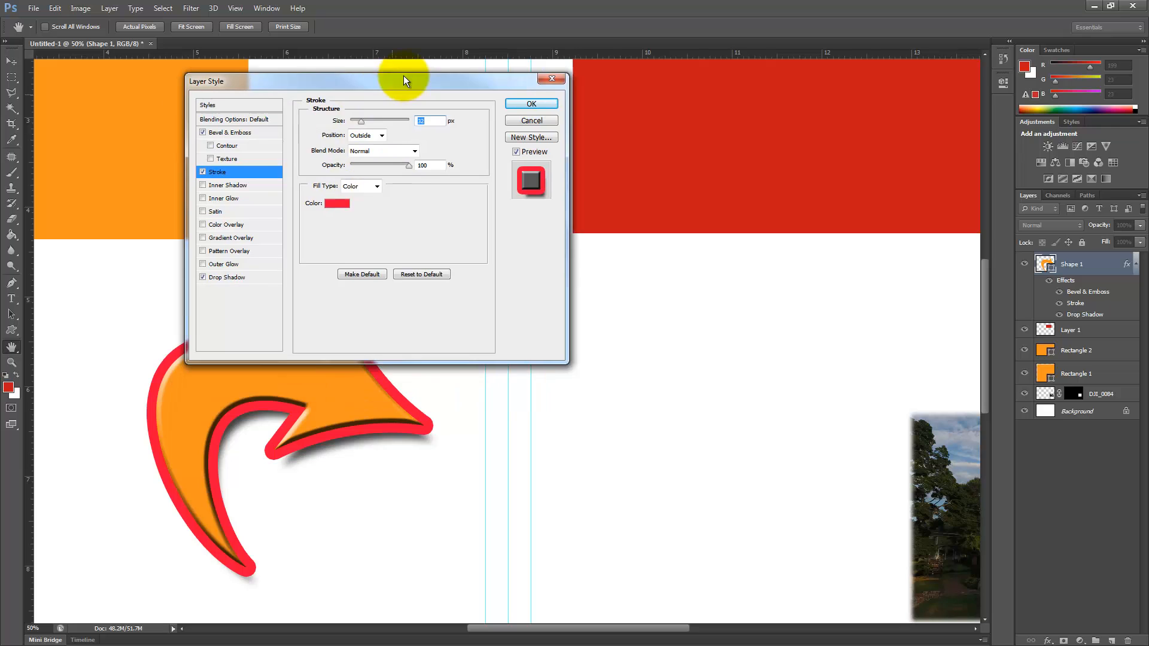
left_click(346, 193)
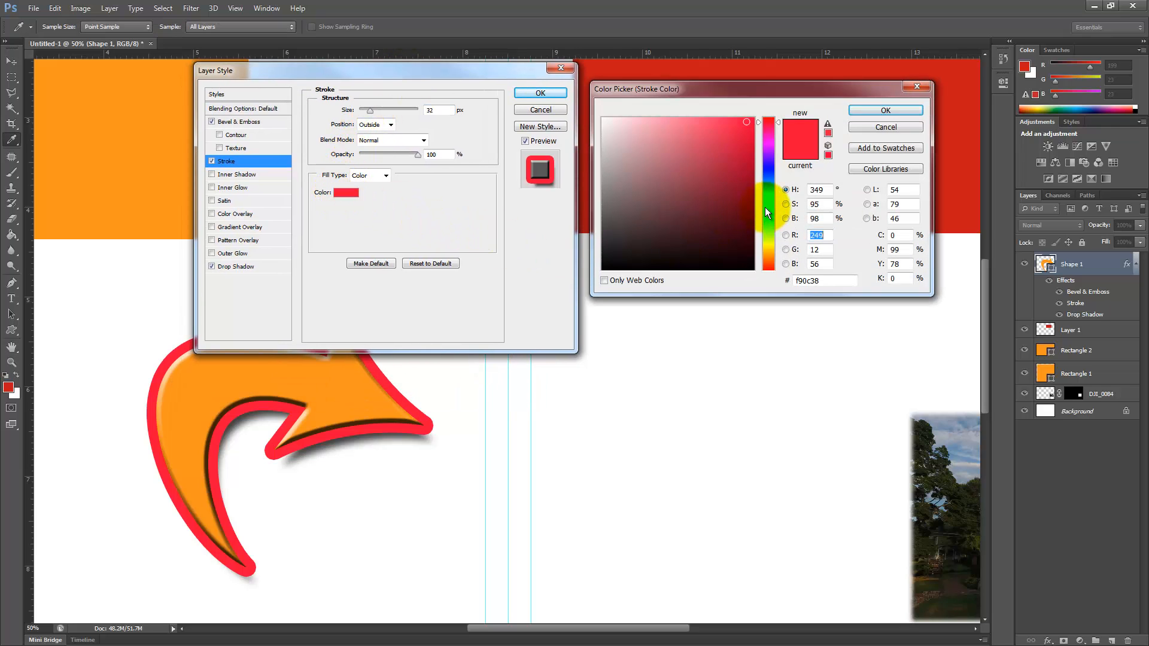
left_click_drag(769, 198, 768, 181)
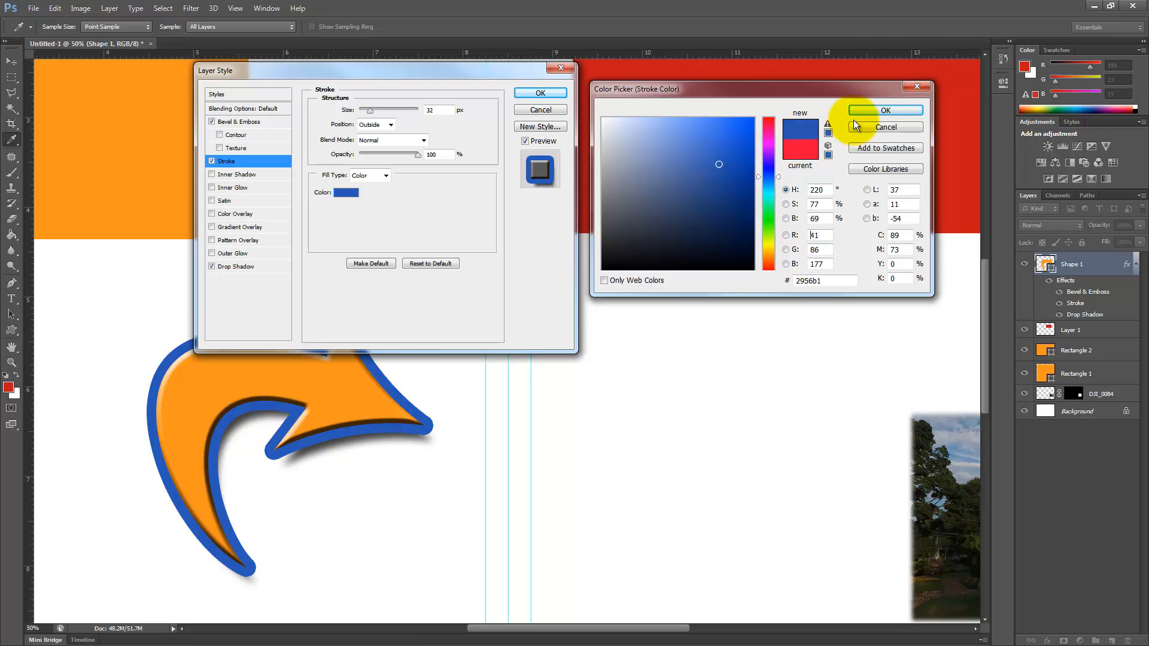
left_click(879, 111)
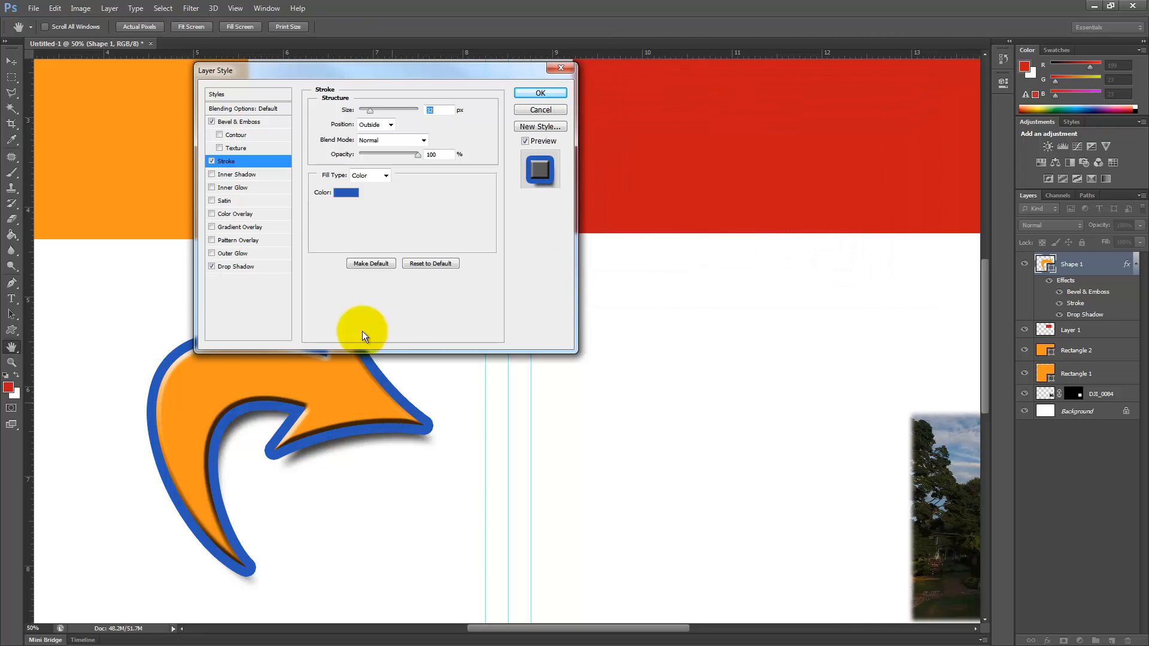
Step: Increase the arrow's drop shadow to 83 px distance and 40 px size, and shift the arrow so its tip crosses the centre guides
left_click(234, 267)
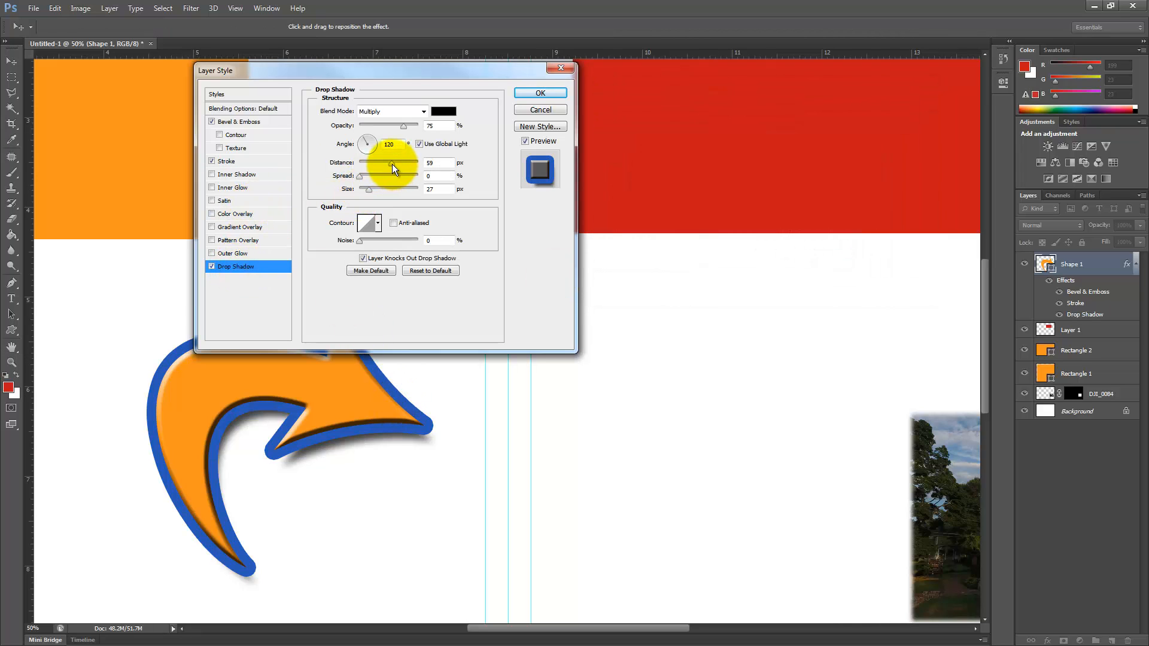
left_click_drag(393, 167, 371, 191)
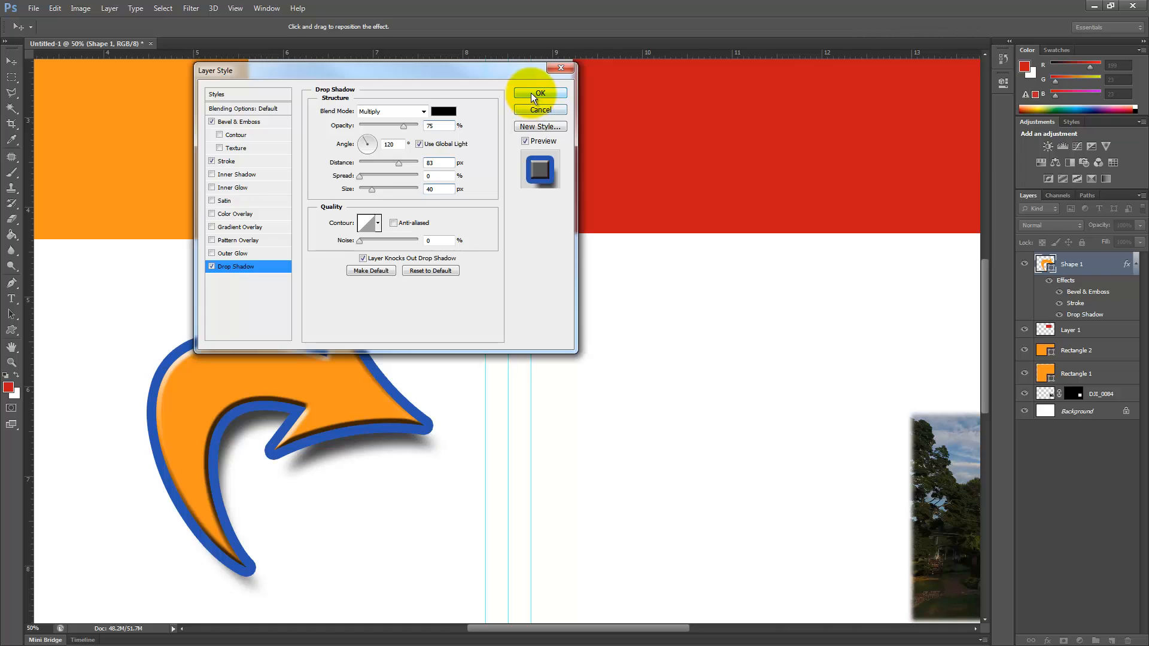
left_click(530, 93)
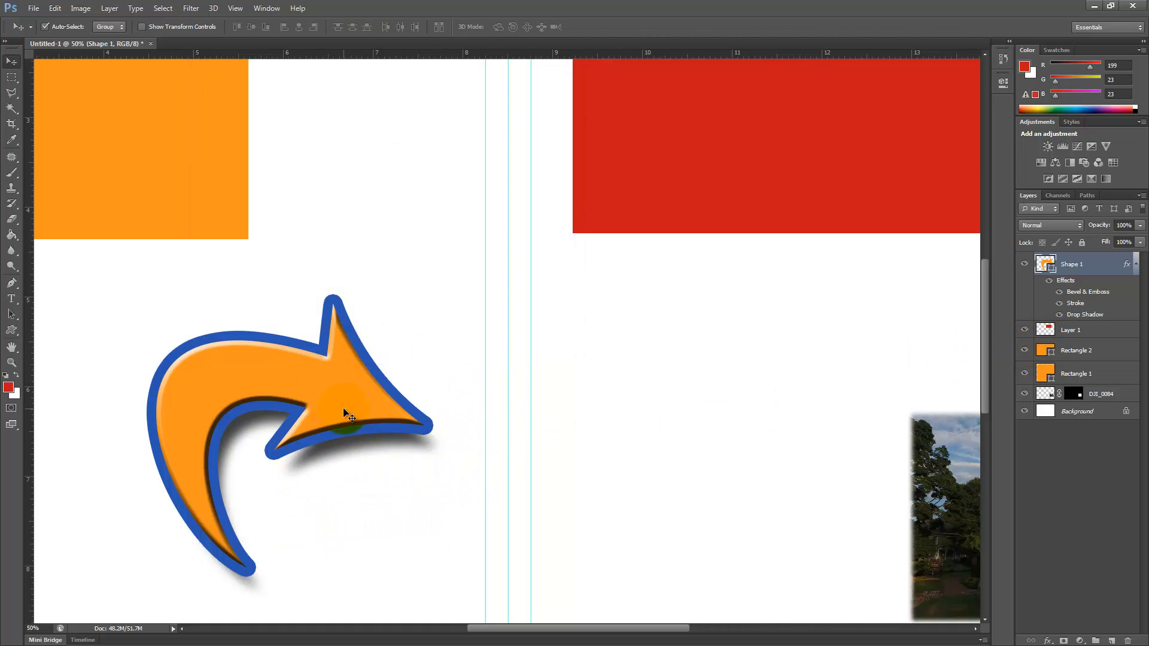
left_click_drag(344, 412, 461, 405)
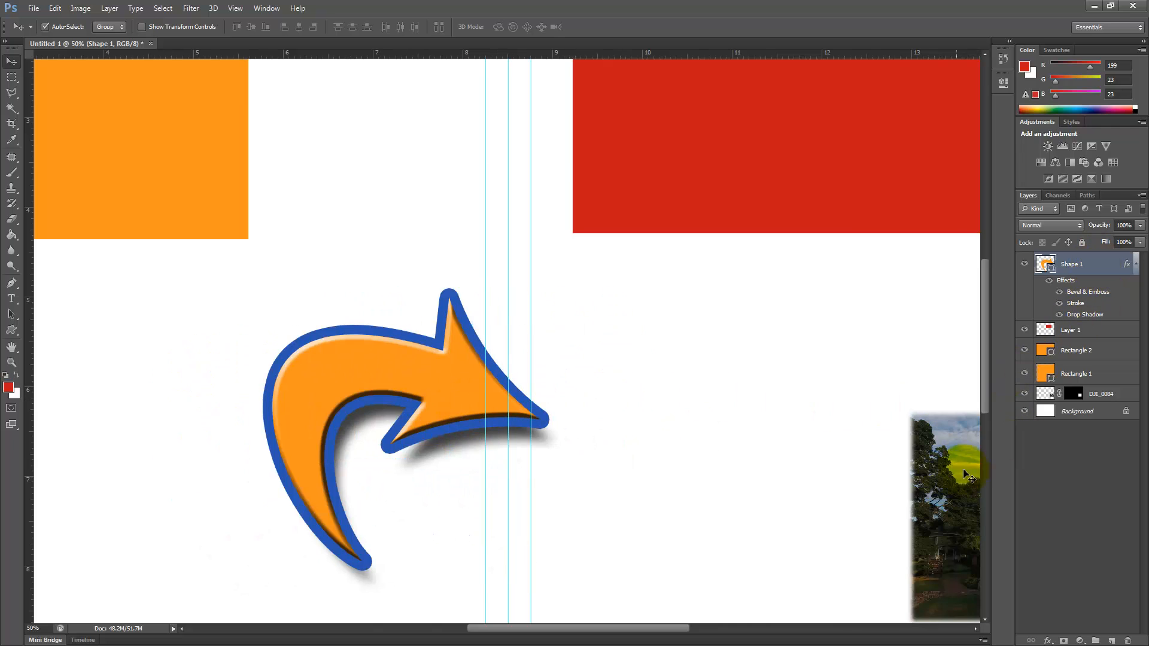
Step: Place the image DJI_0080.JPG from the Stone Academy 2018 folder into the layout
left_click_drag(622, 630, 665, 628)
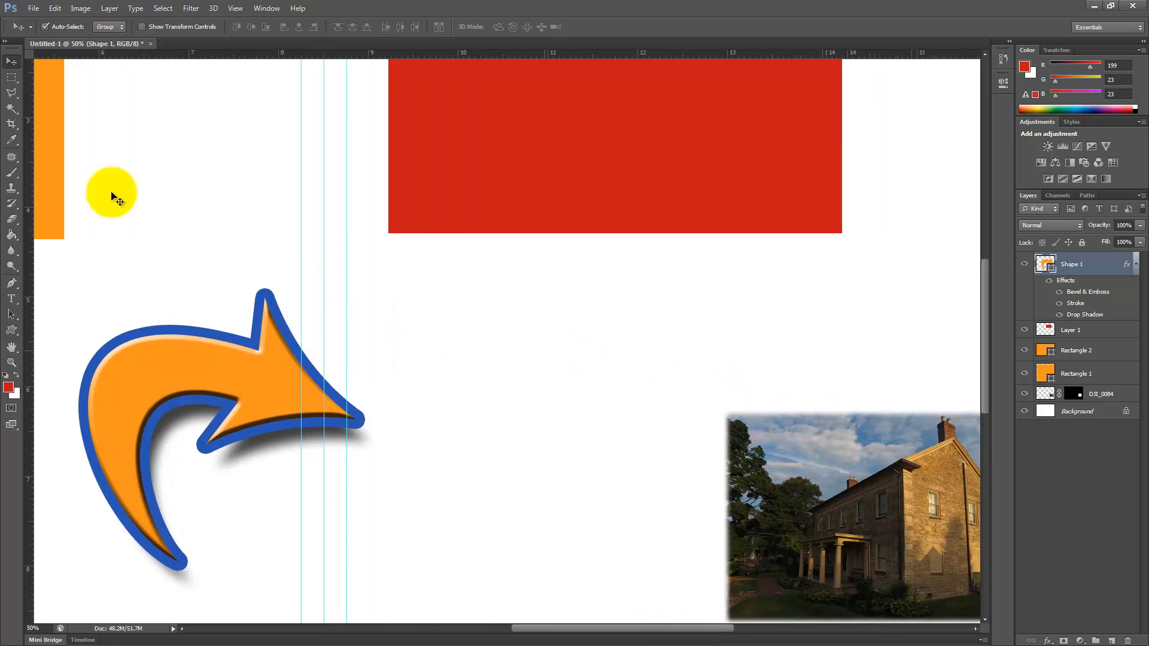
left_click(34, 8)
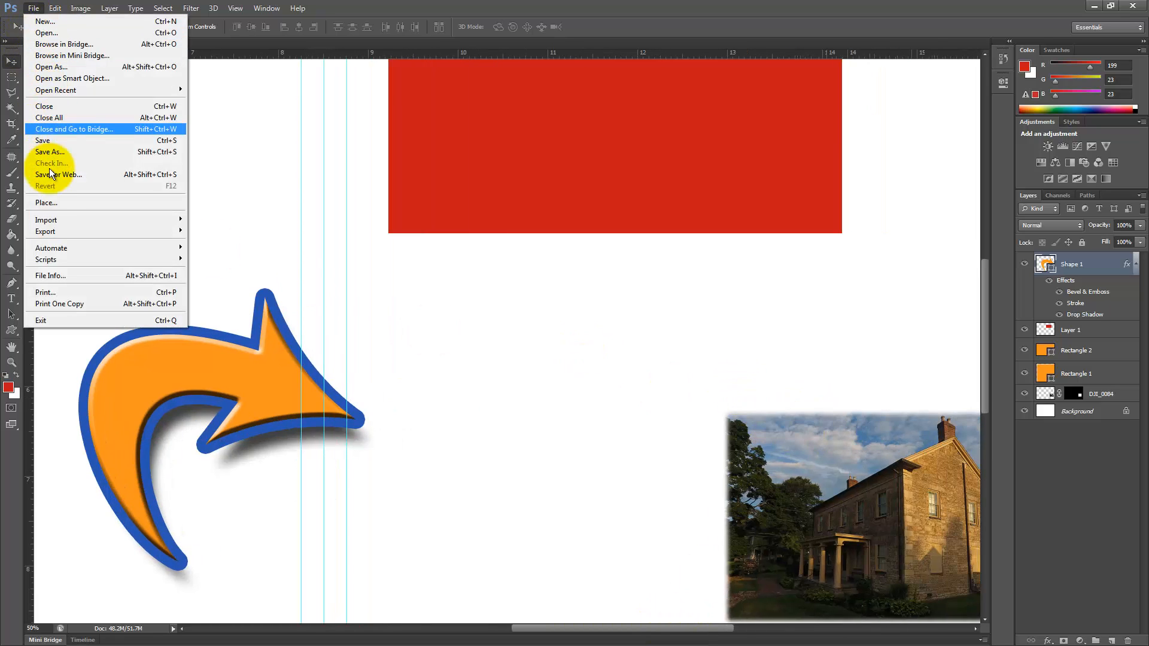
left_click(49, 203)
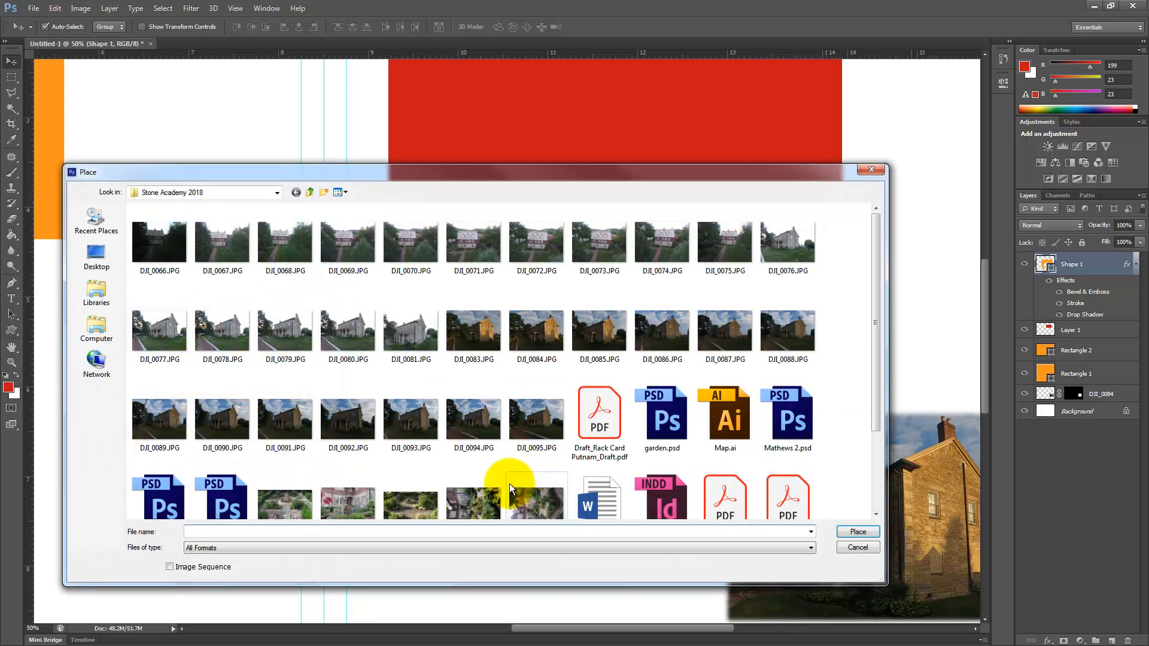
left_click(344, 338)
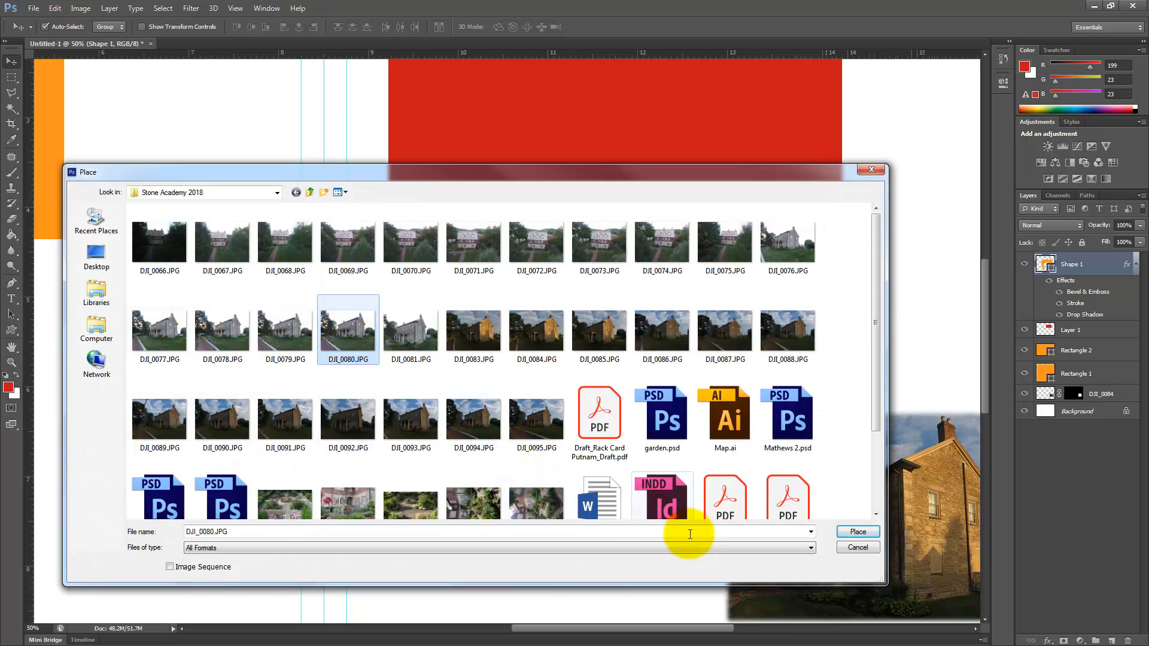
left_click(856, 532)
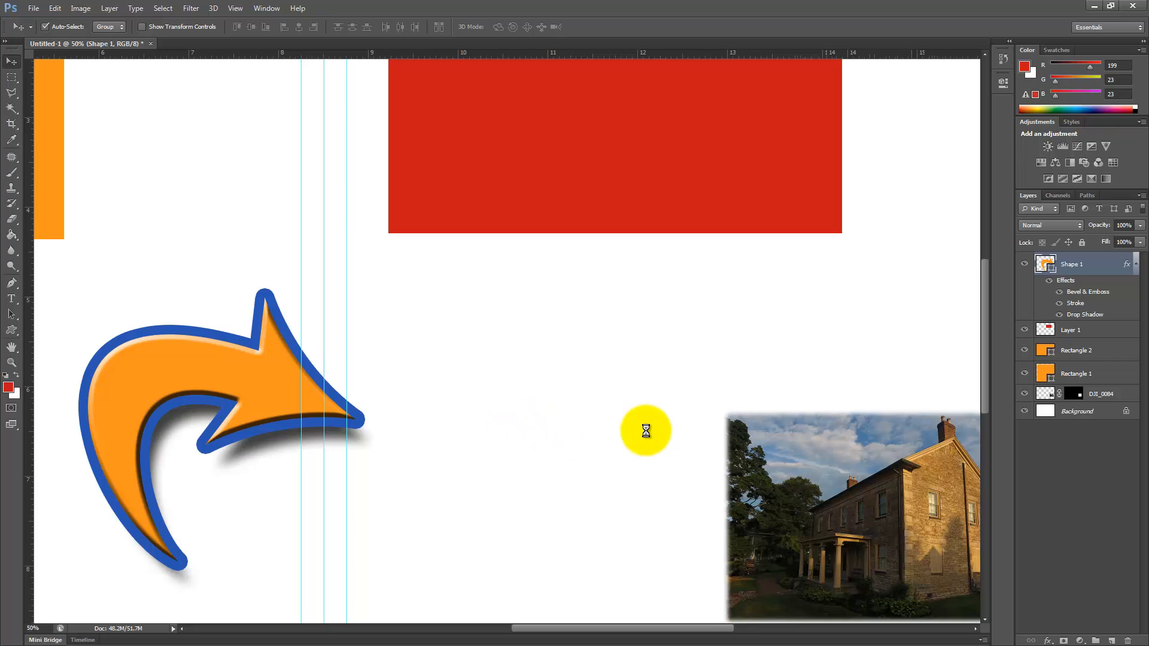
Step: Scale the placed house image to about 6.94% and position it below the red rectangle, beside the darker house photo
key("ctrl+minus")
key("ctrl+minus")
key("ctrl+minus")
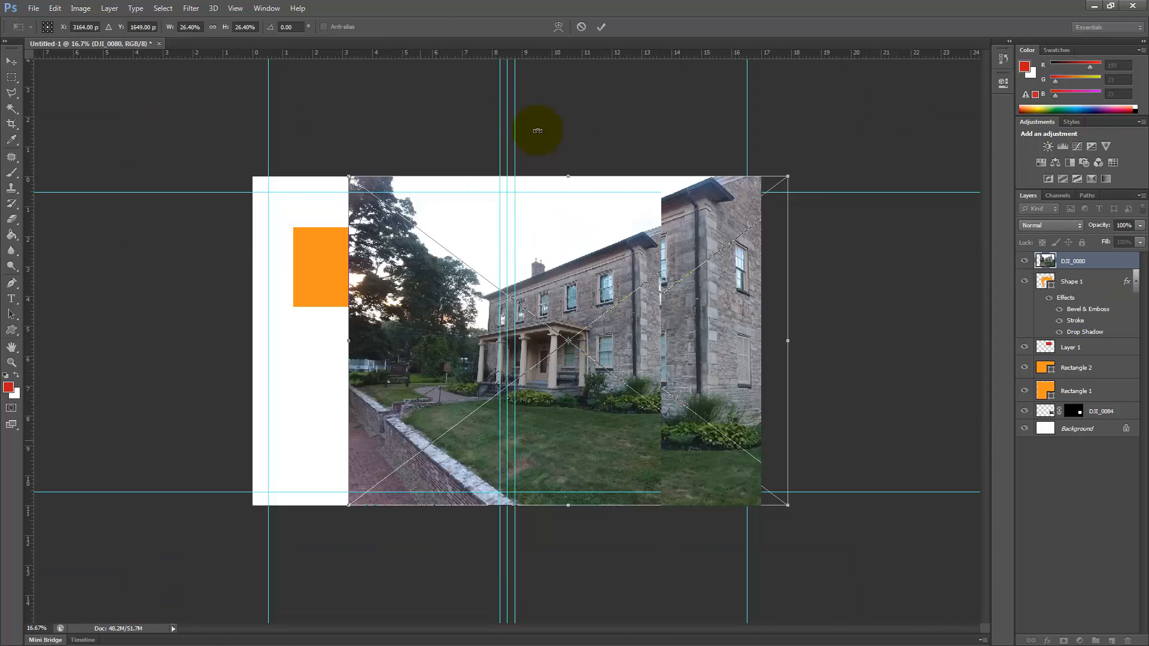
left_click_drag(785, 178, 606, 340)
left_click_drag(569, 401, 578, 466)
left_click(600, 27)
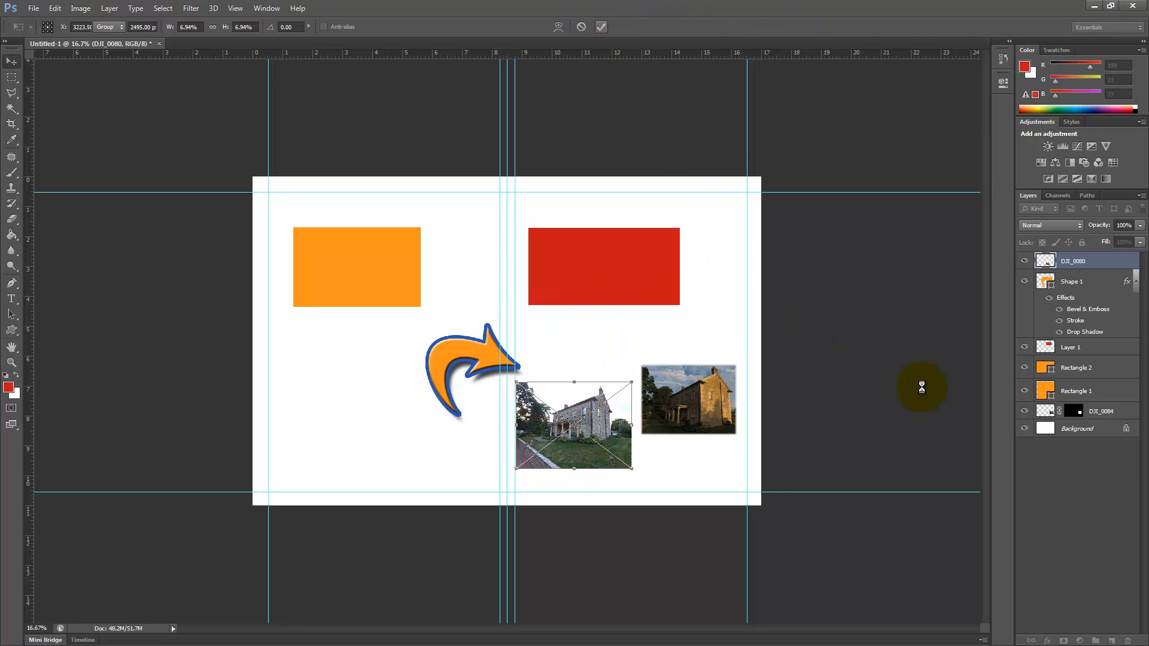
Step: Add a black outside stroke of 27 px to the DJI_0080 house photo through its layer style
double_click(1104, 262)
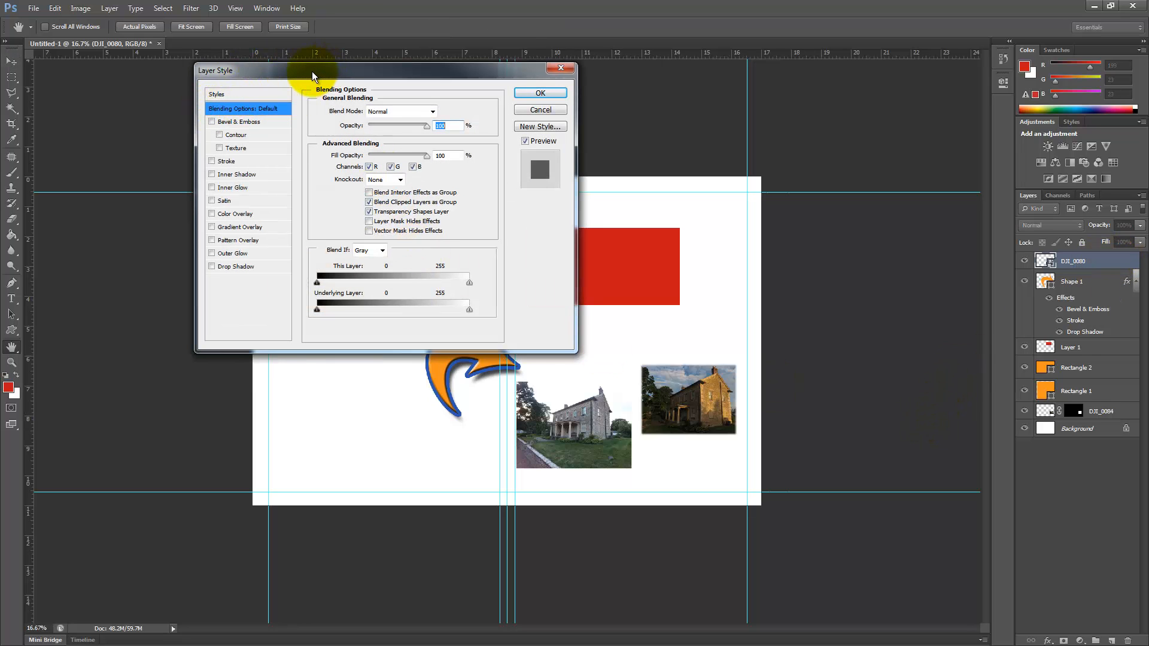
left_click_drag(312, 71, 278, 69)
key("ctrl+plus")
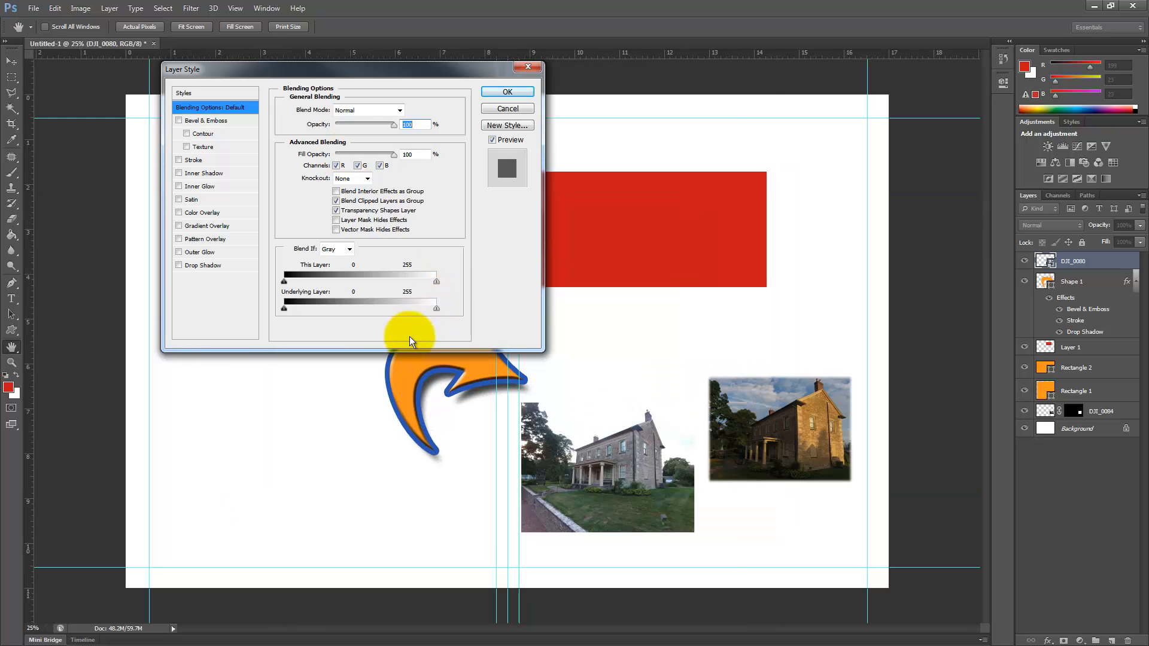
left_click(623, 446, "ctrl")
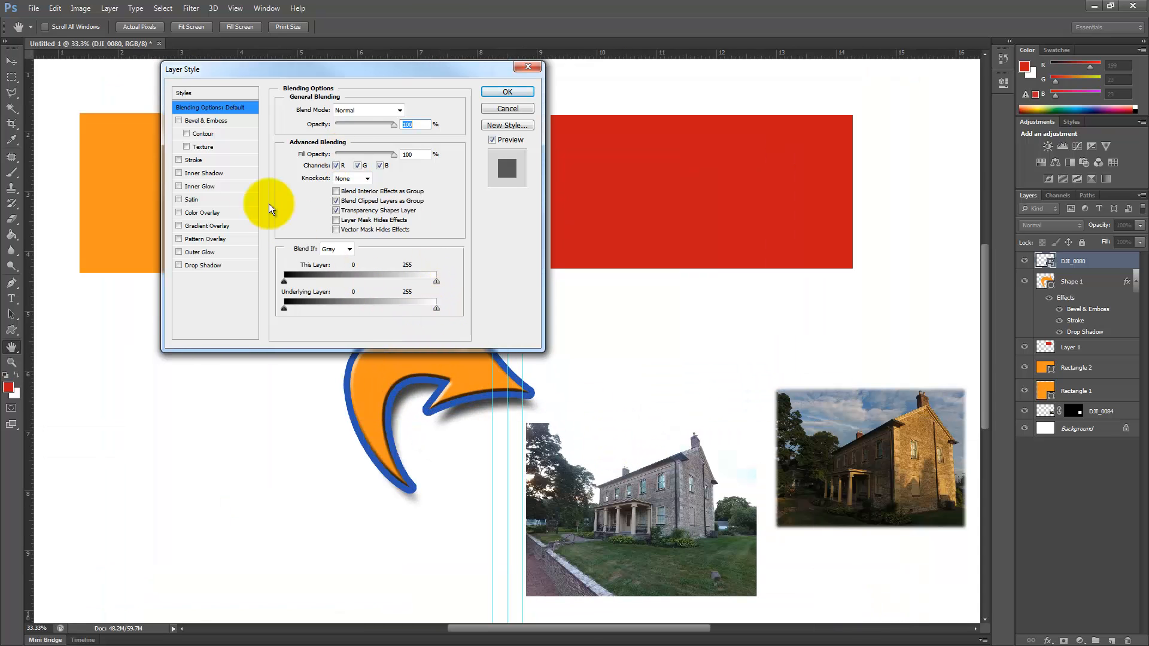
left_click(178, 160)
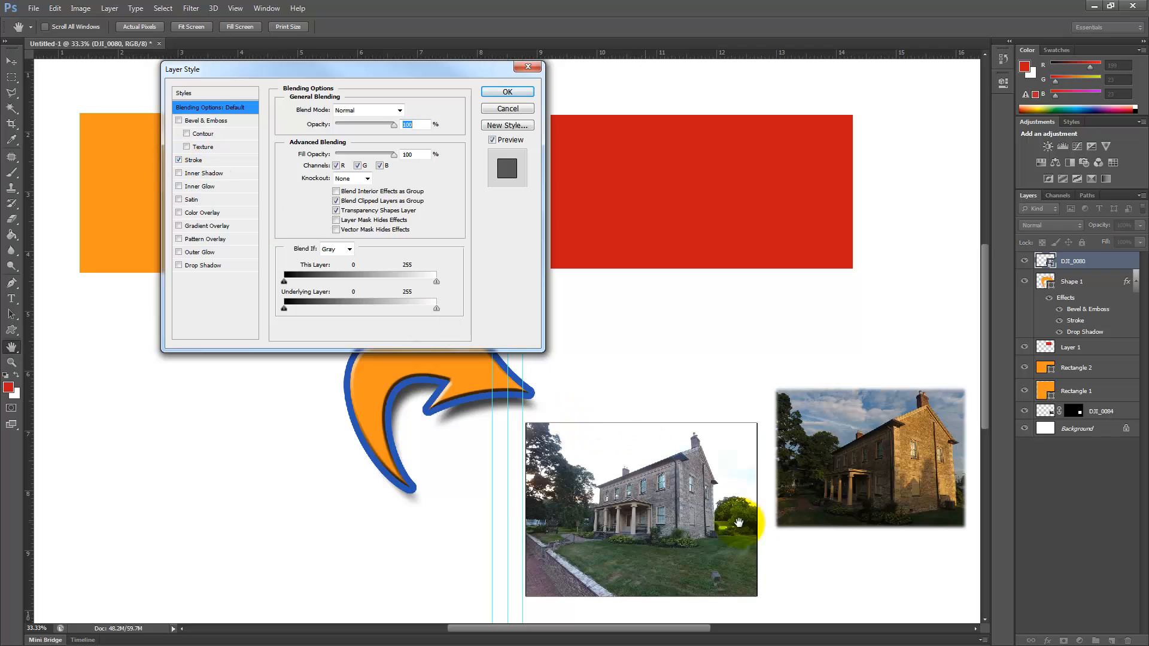
left_click(194, 160)
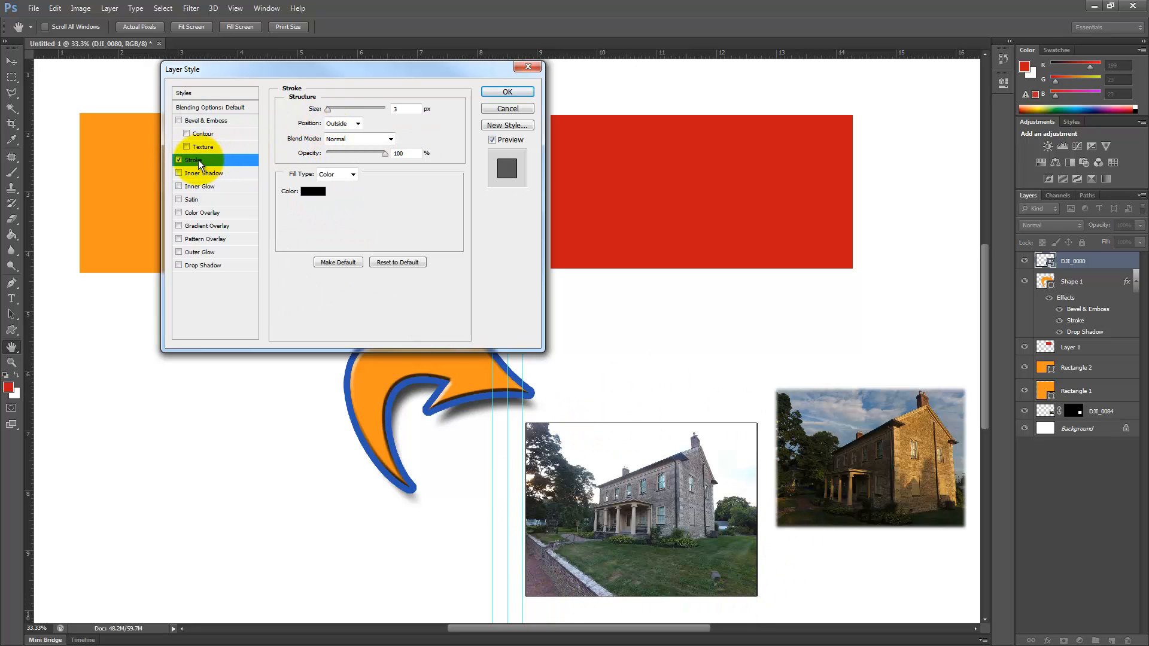
left_click_drag(328, 109, 335, 118)
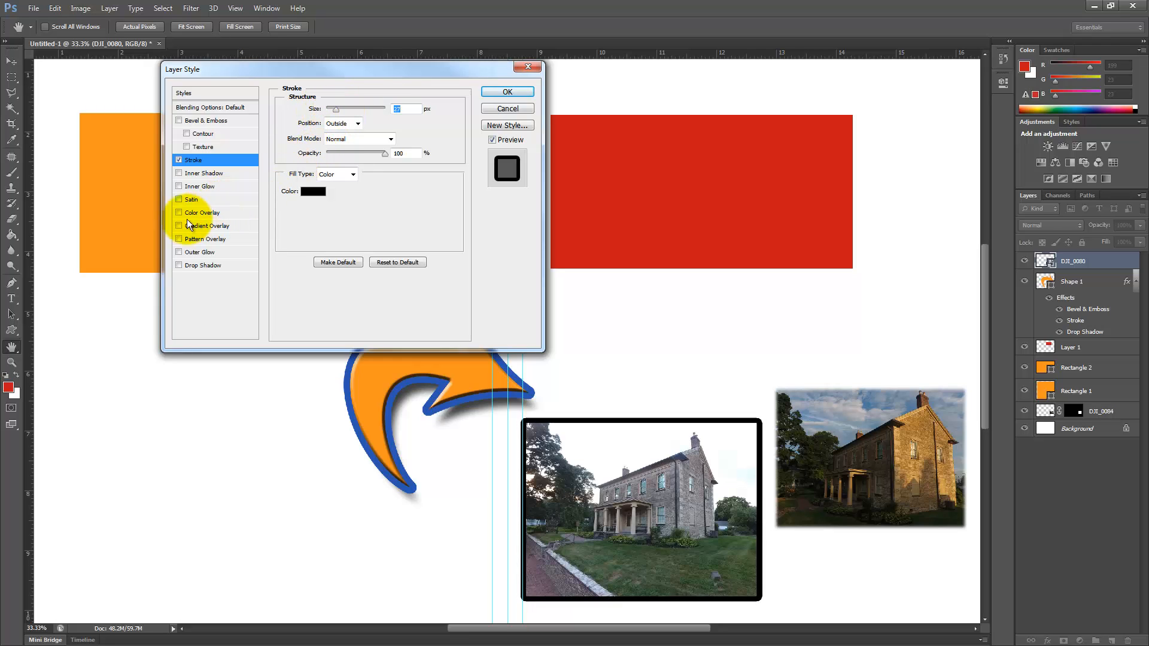
Step: Add a drop shadow to the DJI_0080 photo with 71 px distance and an enlarged size, and apply the layer style
left_click(197, 268)
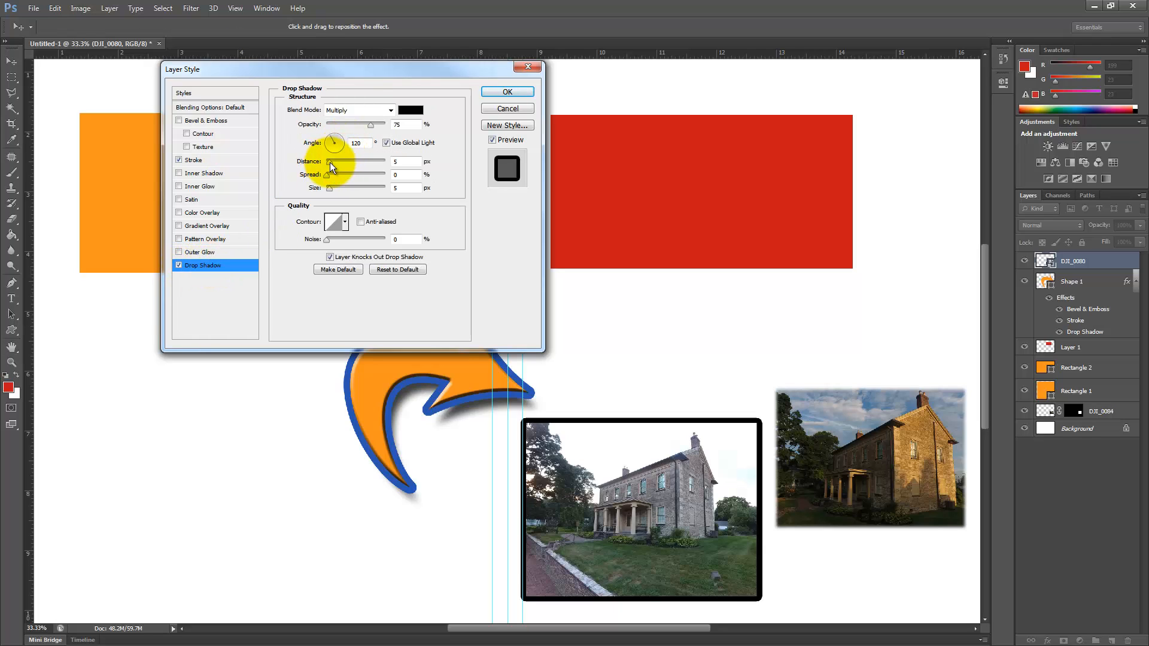
left_click_drag(329, 162, 342, 189)
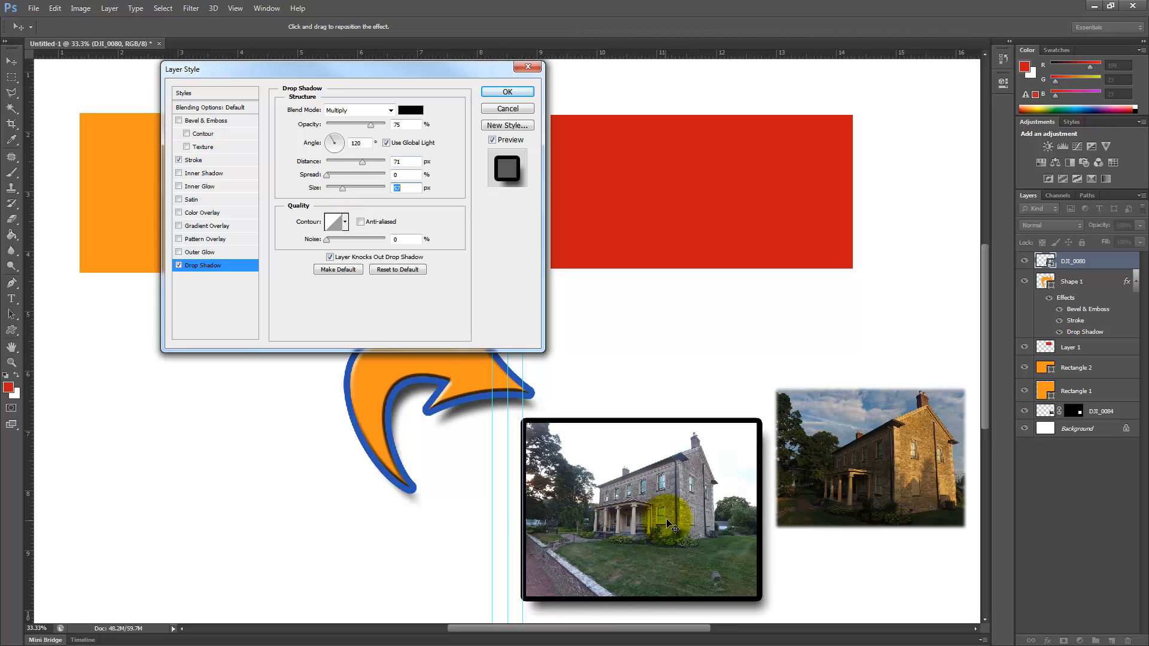
left_click_drag(656, 522, 579, 448)
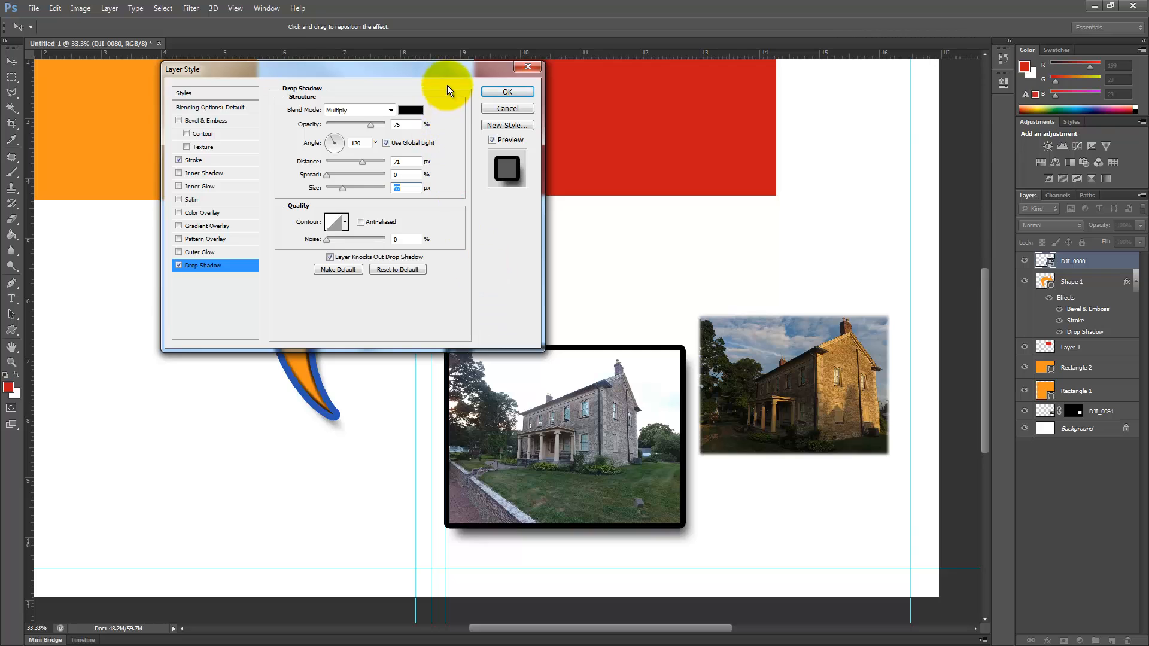
left_click_drag(451, 68, 753, 59)
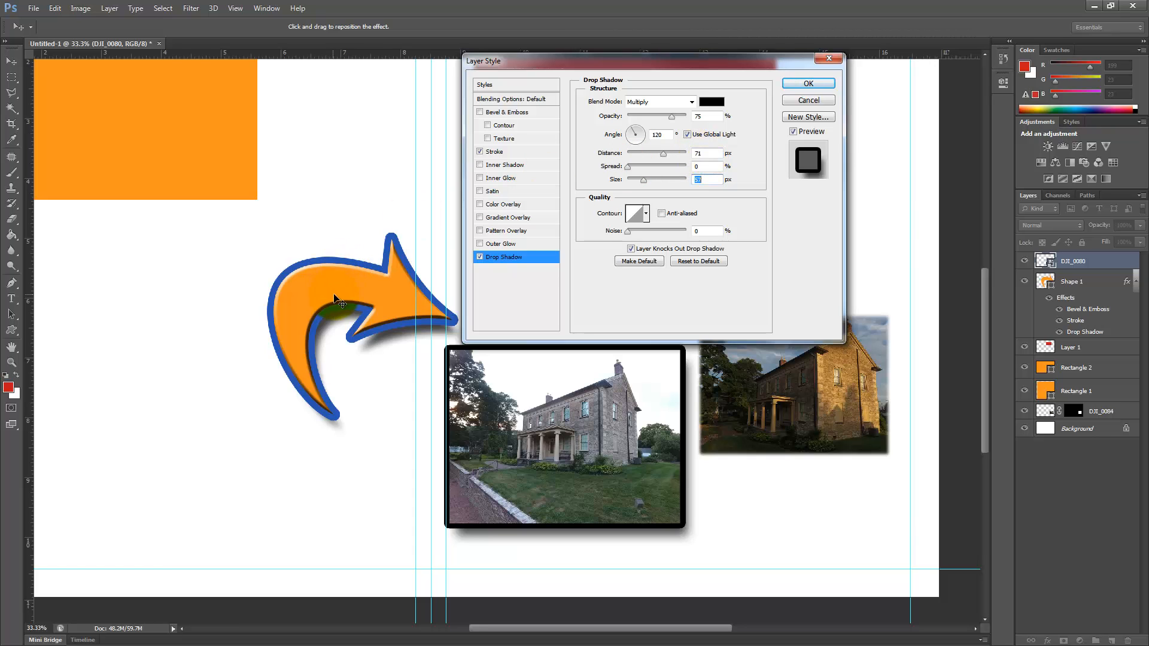
left_click(820, 82)
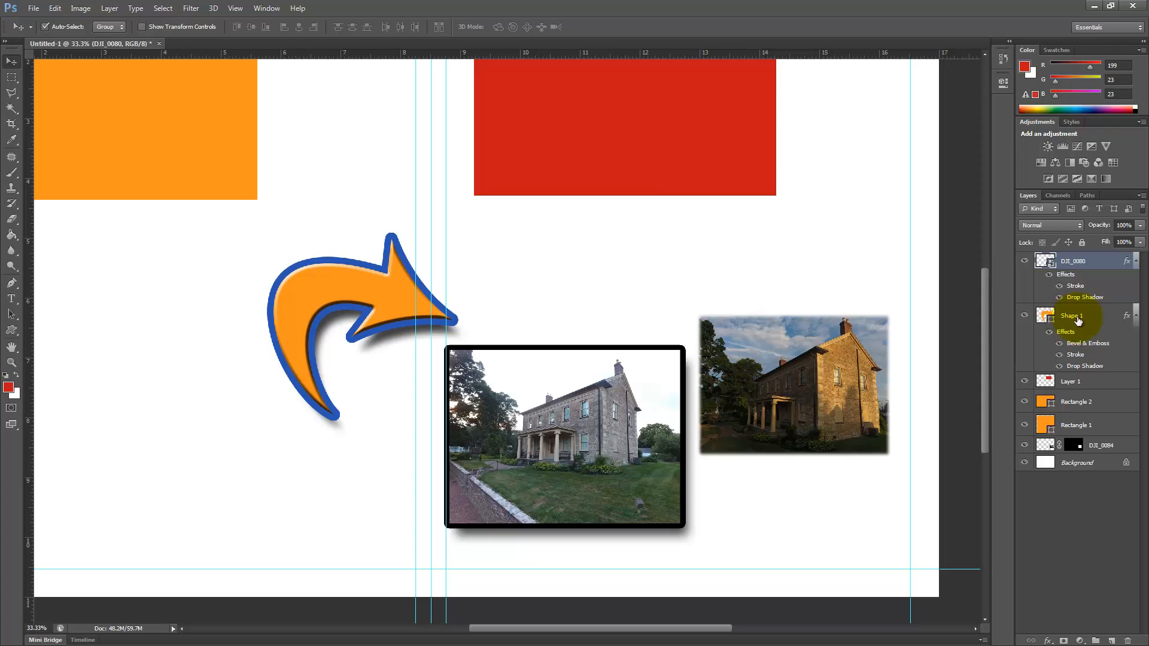
Step: Copy the layer style of the orange arrow and paste it onto the DJI_0080 photo layer
right_click(1109, 316)
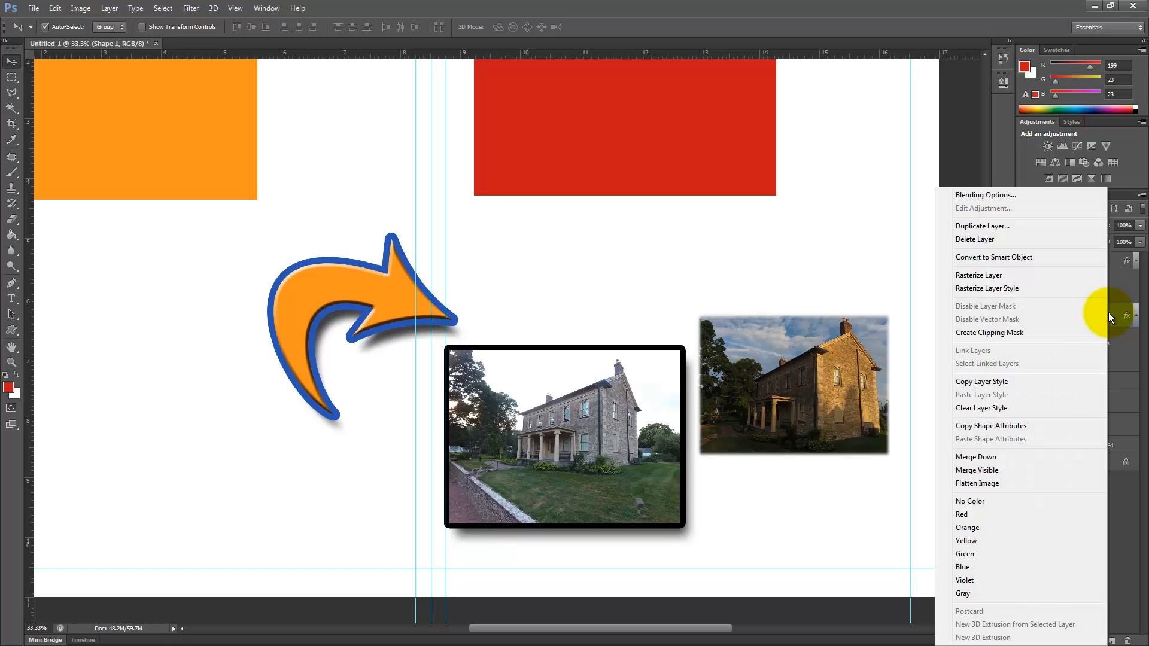
left_click(994, 381)
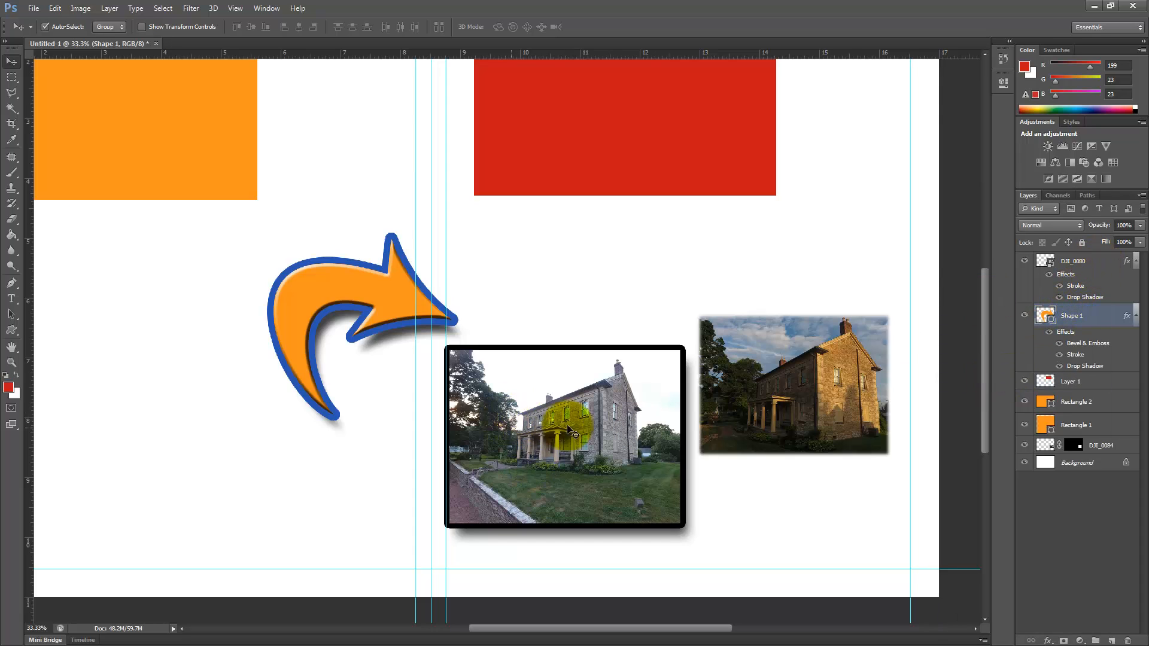
right_click(1111, 262)
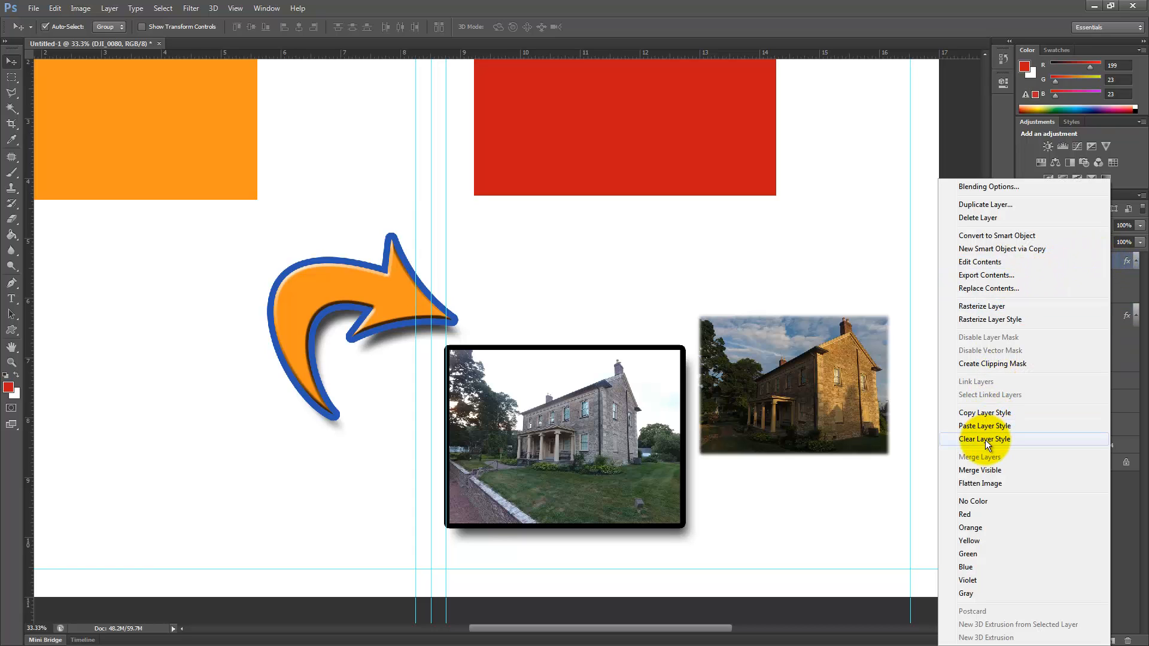
left_click(989, 425)
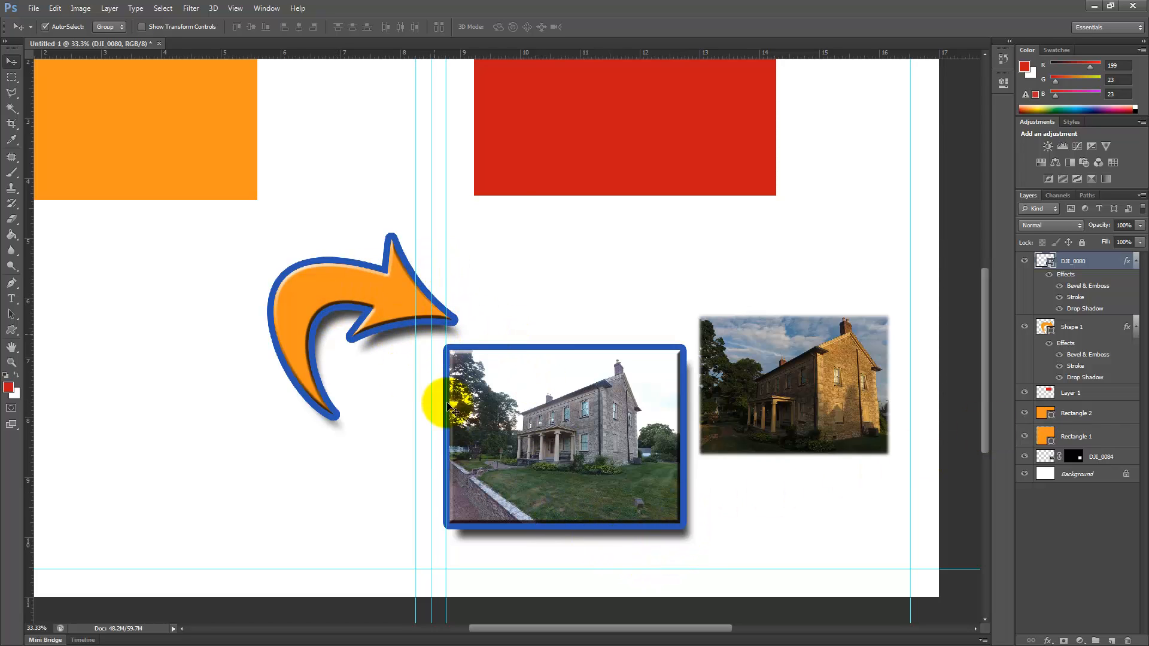
Step: Paste the arrow's copied layer style onto the DJI_0084 darker house photo layer
left_click(546, 271)
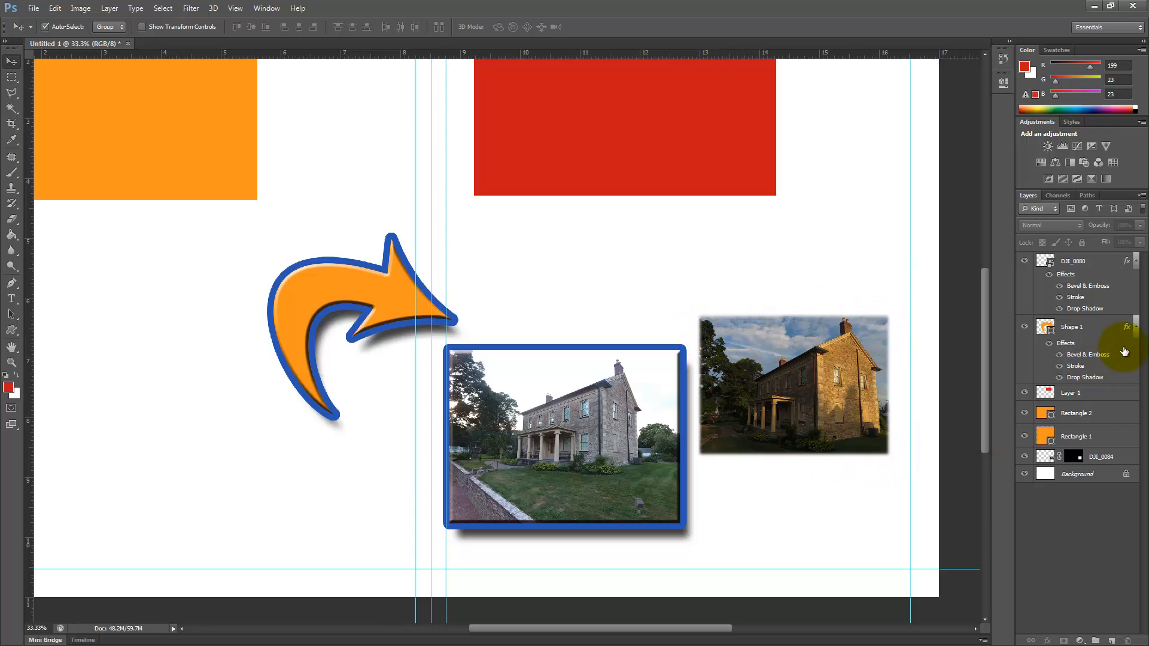
right_click(1124, 462)
left_click(994, 206)
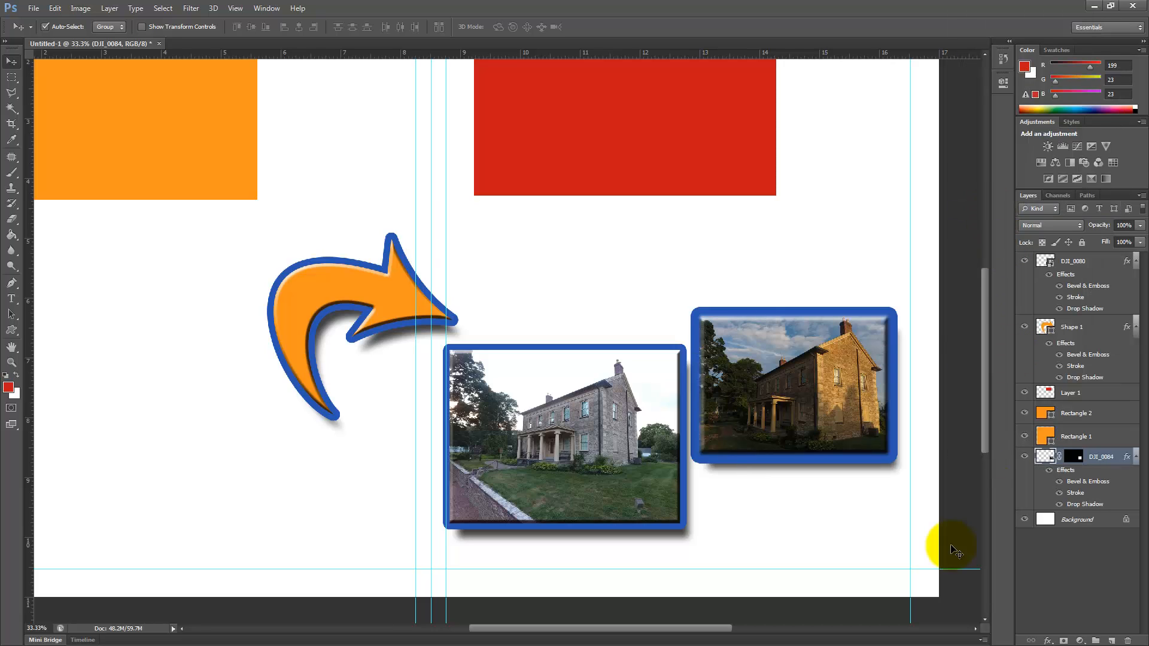